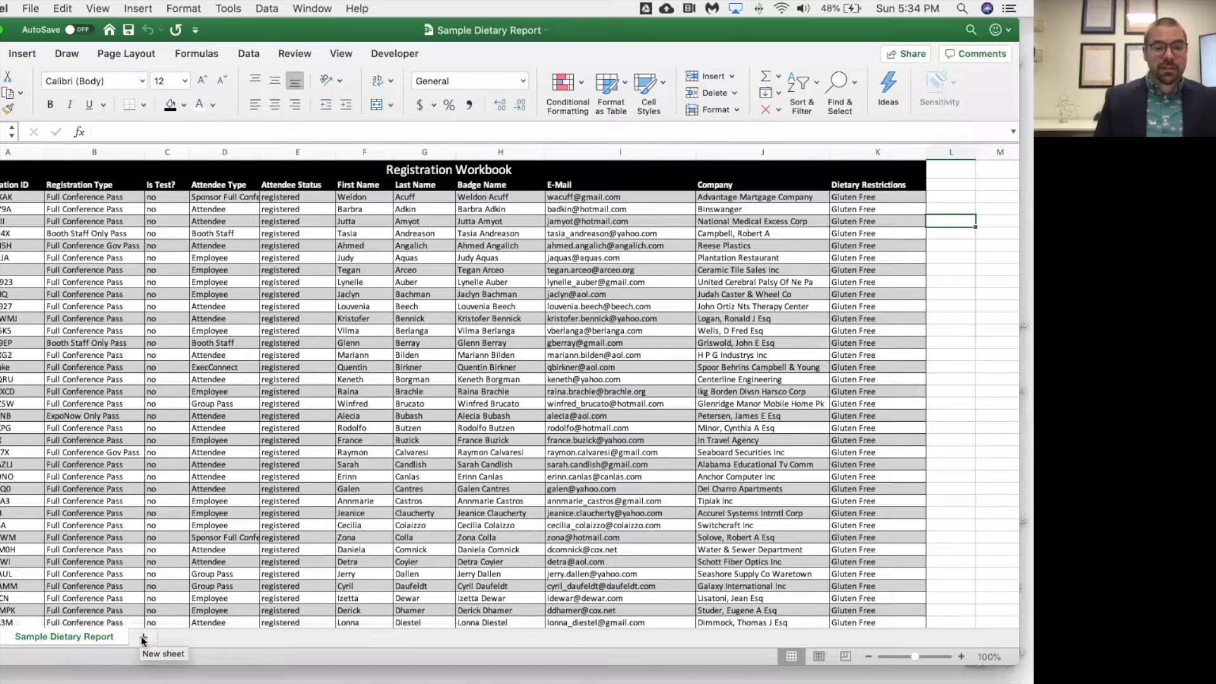
Add a blank sheet, then copy the header row and all Gluten Free rows from the Sample Dietary Report sheet.
{"action": "left_click", "coordinate": [143, 636]}
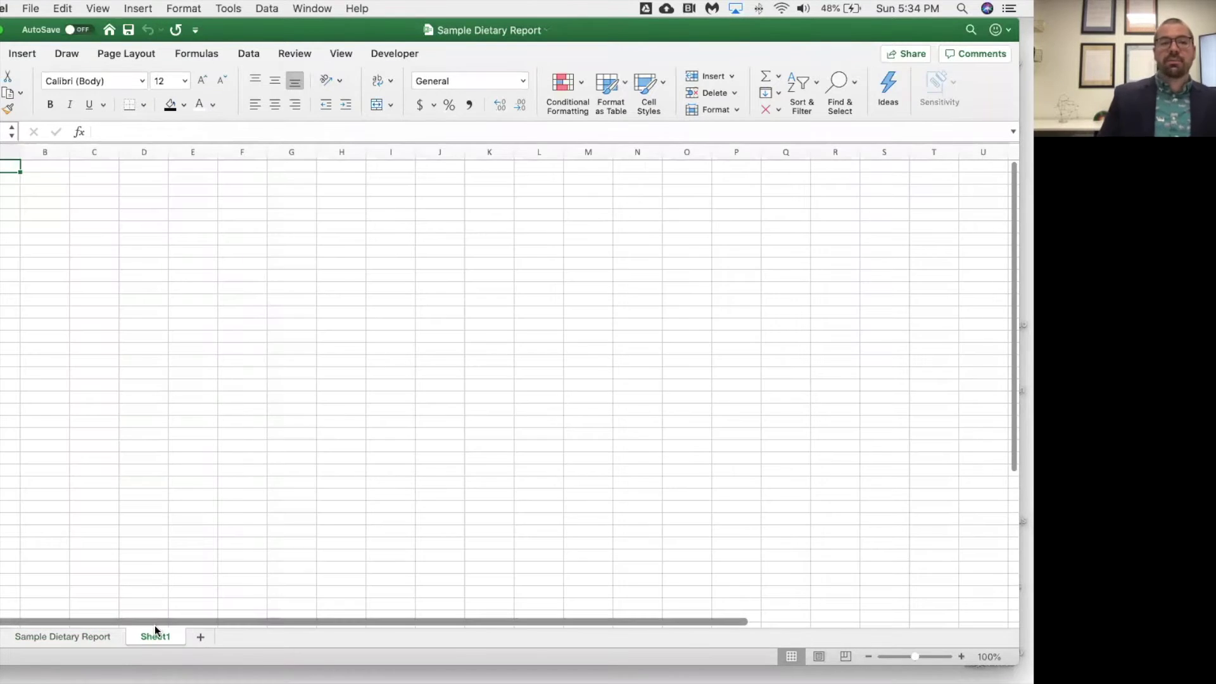
{"action": "left_click", "coordinate": [90, 637]}
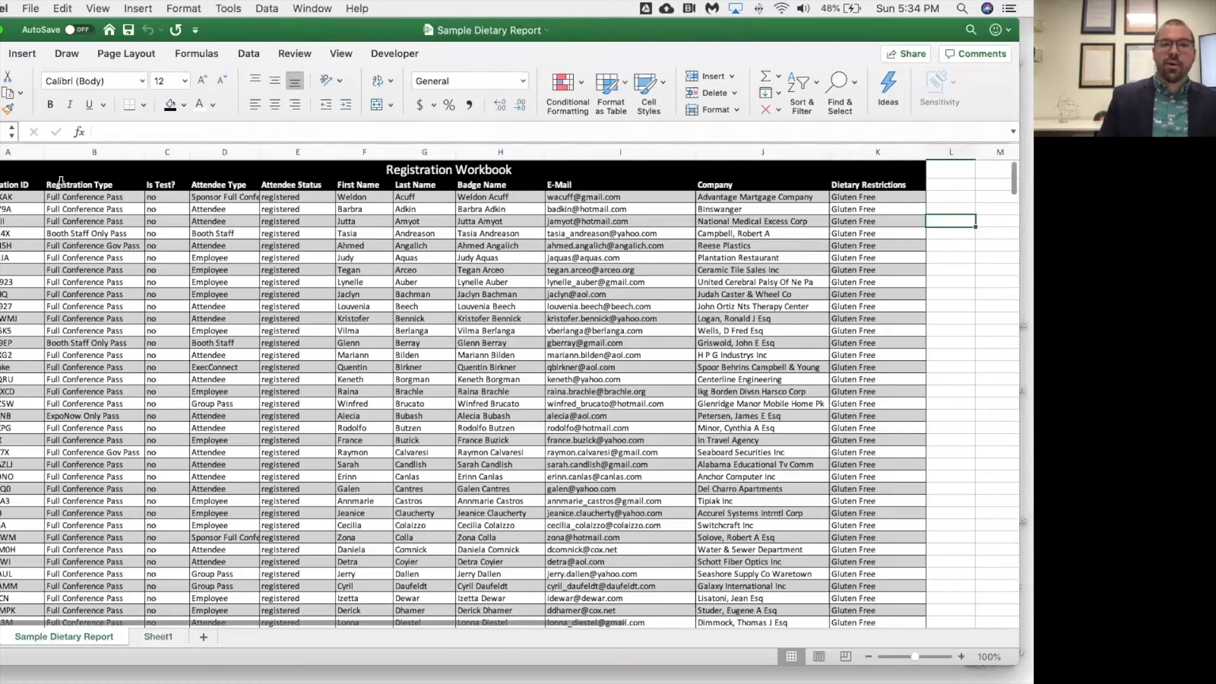
{"action": "left_click_drag", "start_coordinate": [13, 185], "coordinate": [847, 210]}
{"action": "left_click_drag", "start_coordinate": [898, 443], "coordinate": [871, 199]}
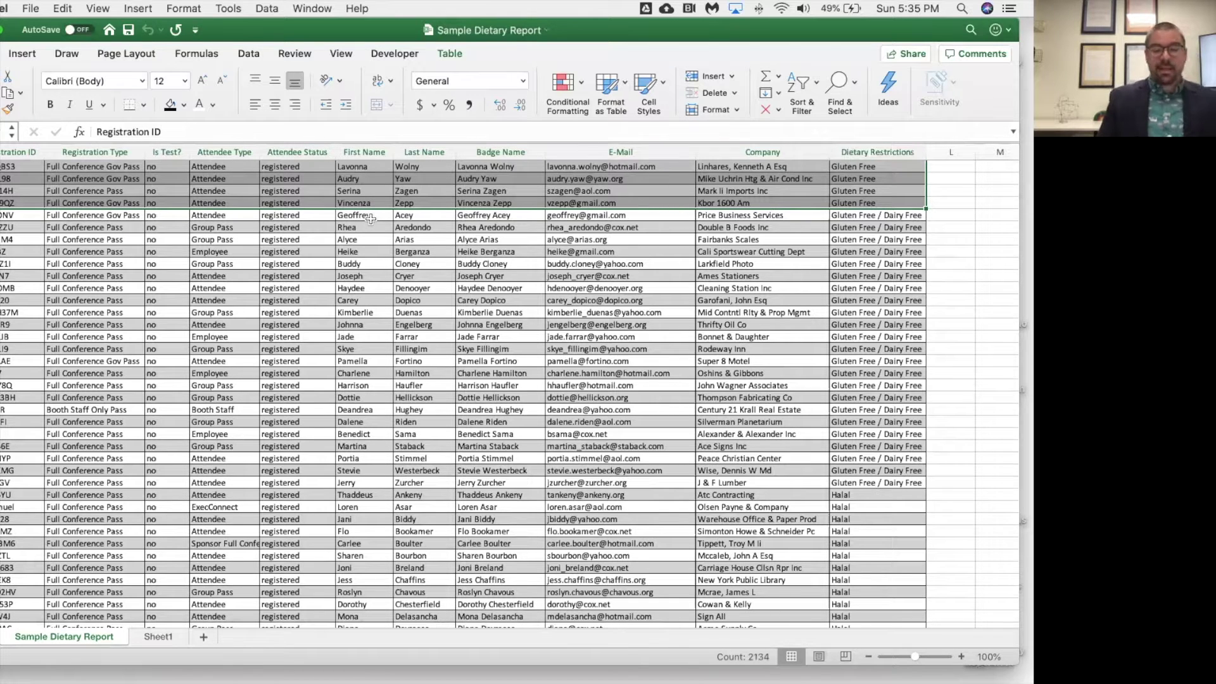
{"action": "key", "text": "super+c"}
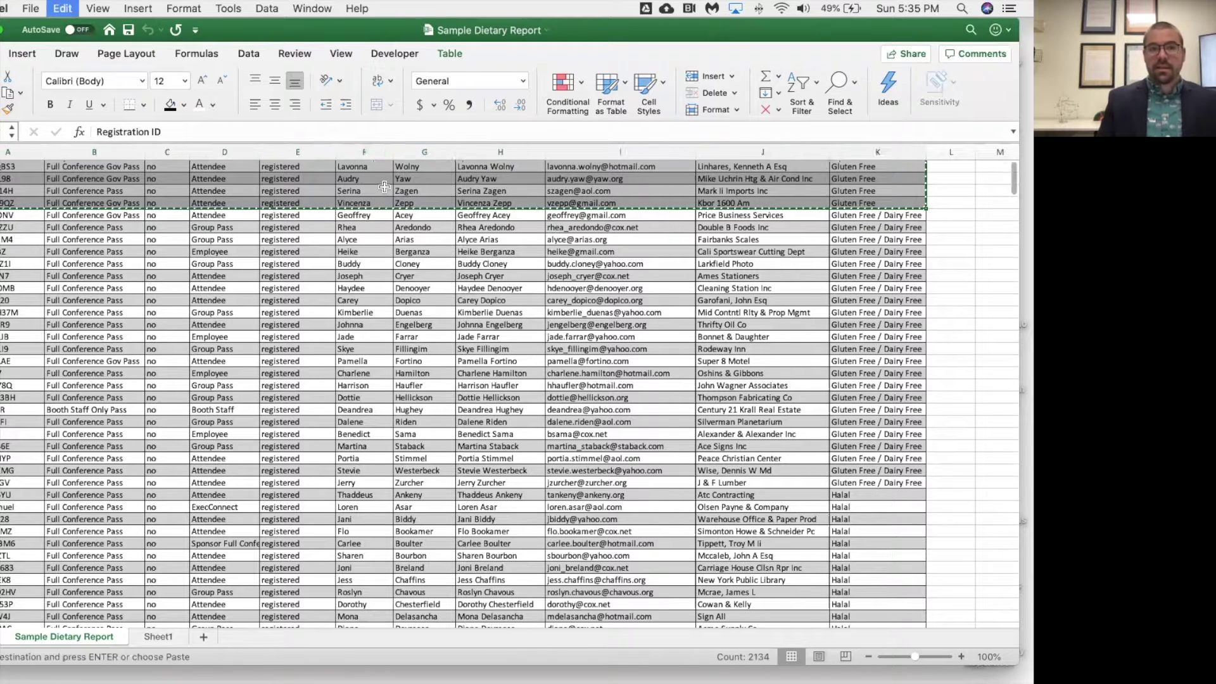
{"action": "scroll", "coordinate": [378, 197], "scroll_direction": "up", "scroll_amount": 15}
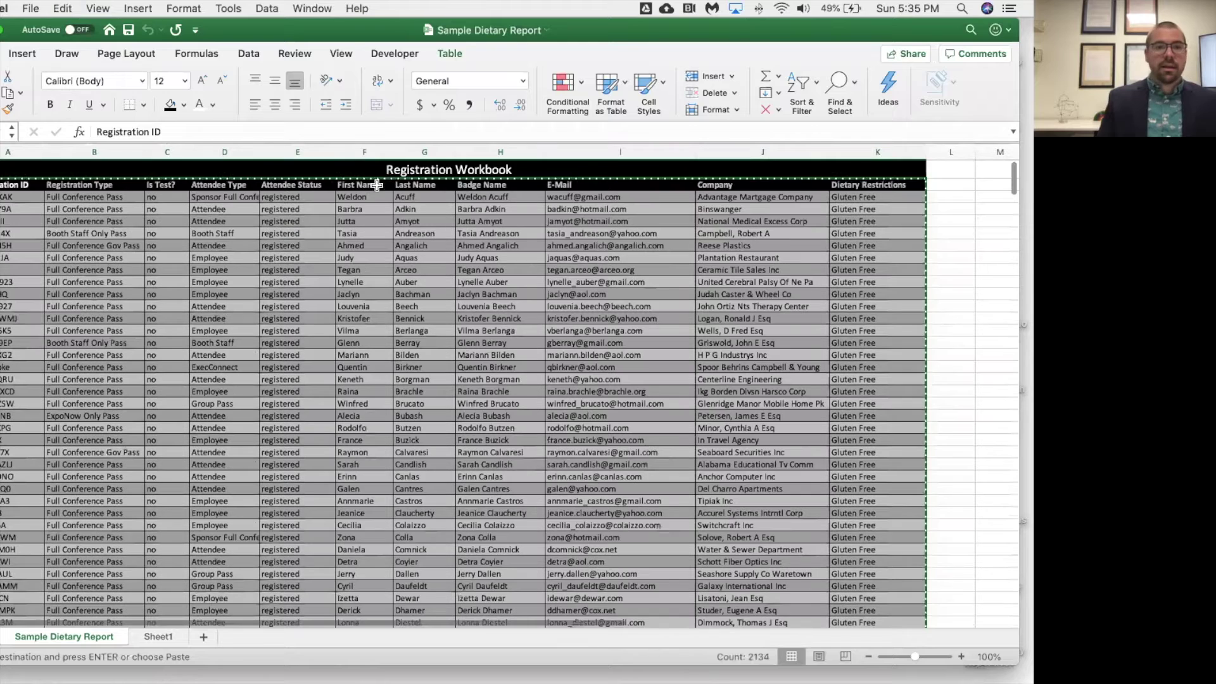
{"action": "right_click", "coordinate": [299, 422]}
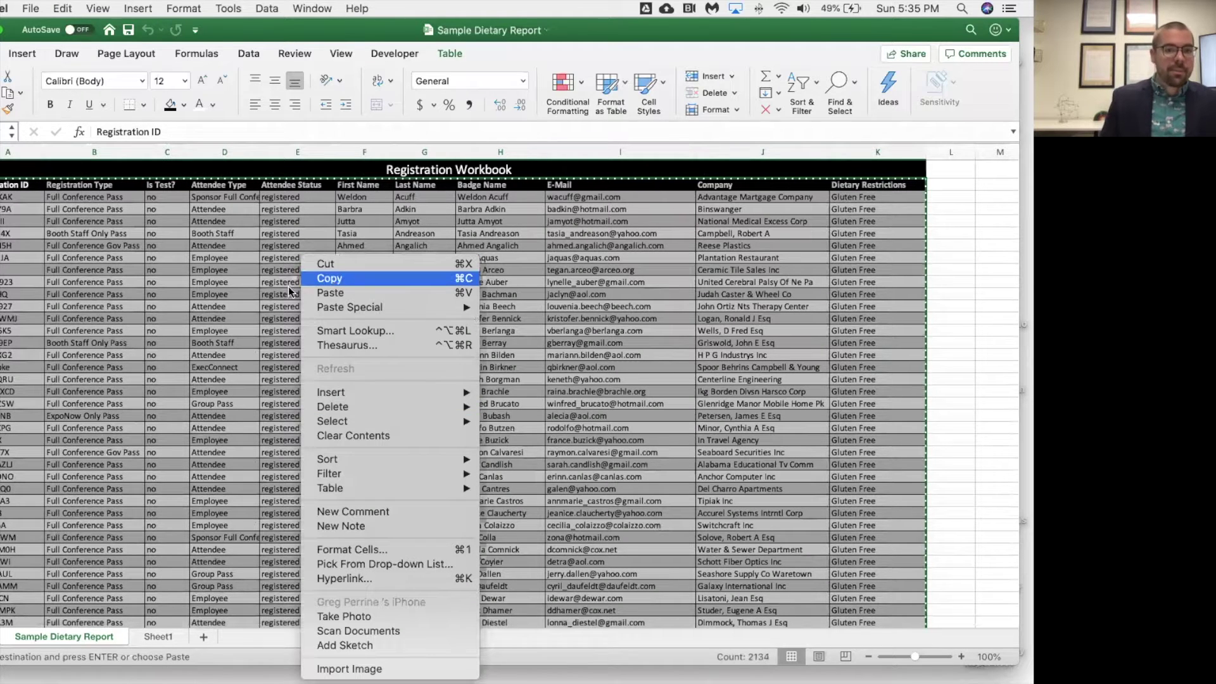
Paste the copied header and Gluten Free rows into Sheet1 starting at cell A1.
{"action": "left_click", "coordinate": [158, 637]}
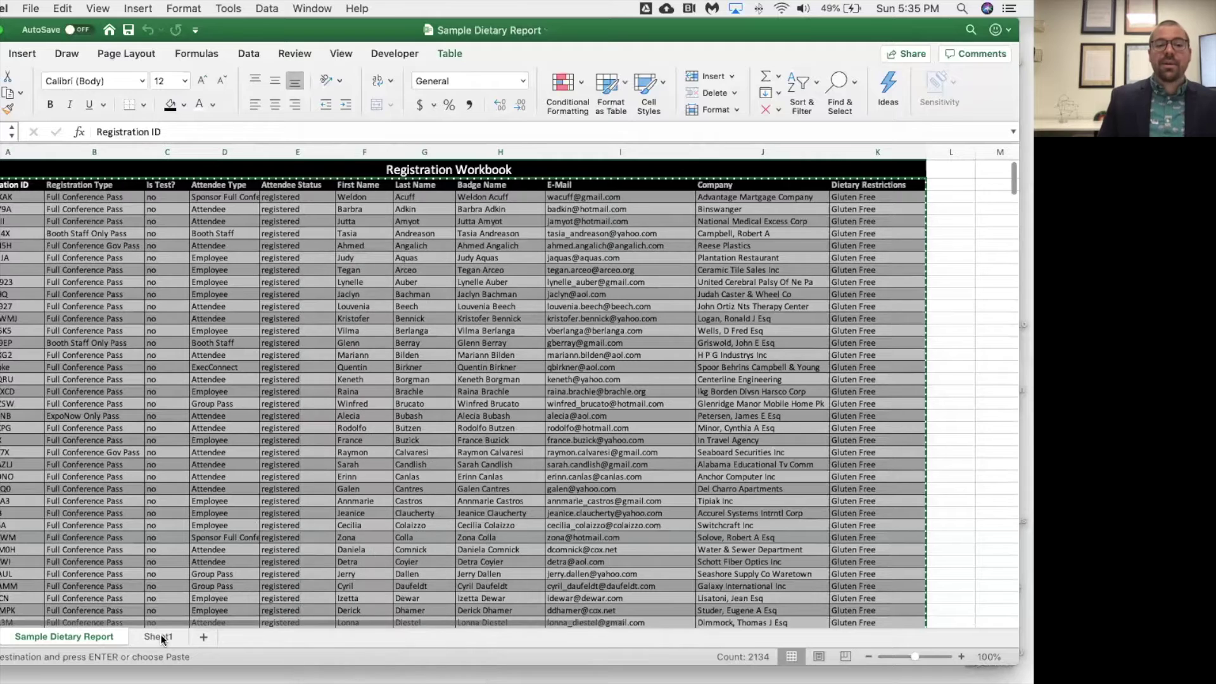
{"action": "left_click", "coordinate": [160, 637]}
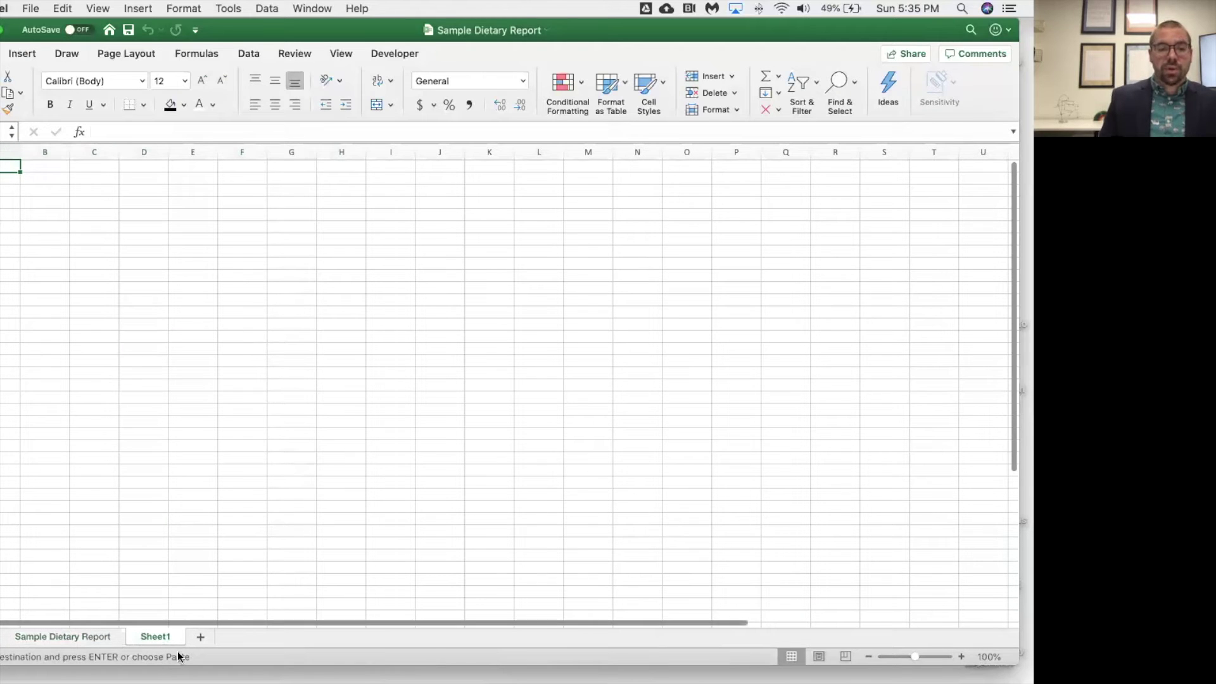
{"action": "right_click", "coordinate": [6, 167]}
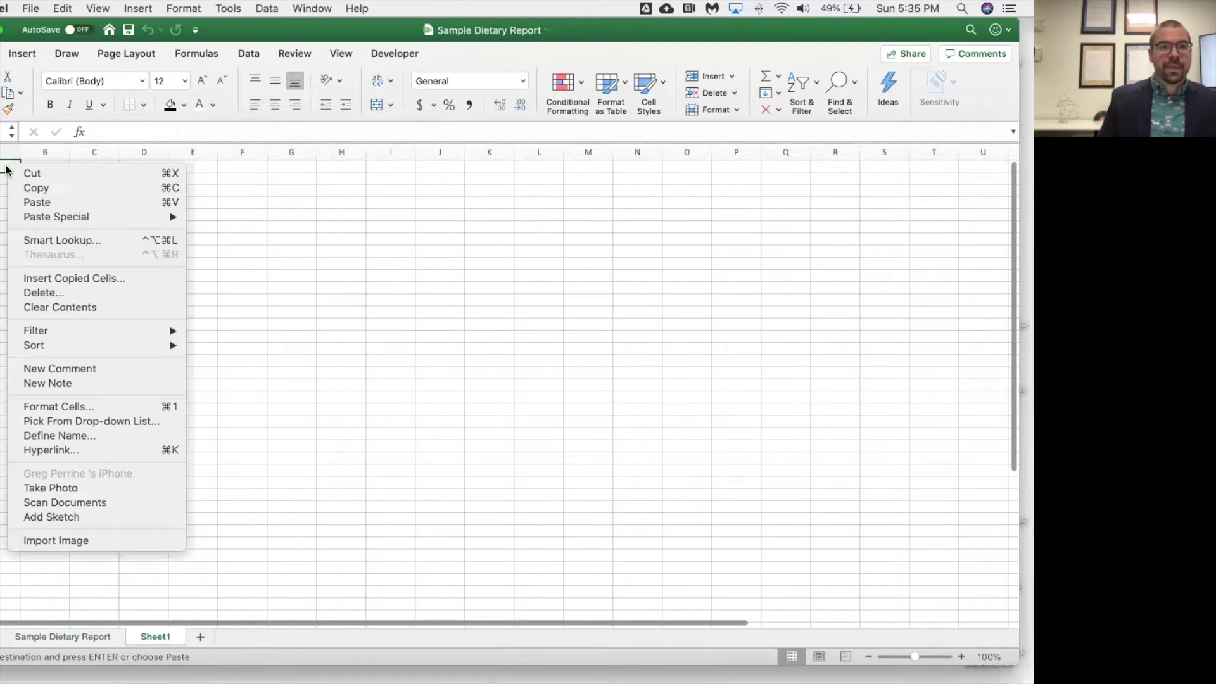
{"action": "left_click", "coordinate": [62, 203]}
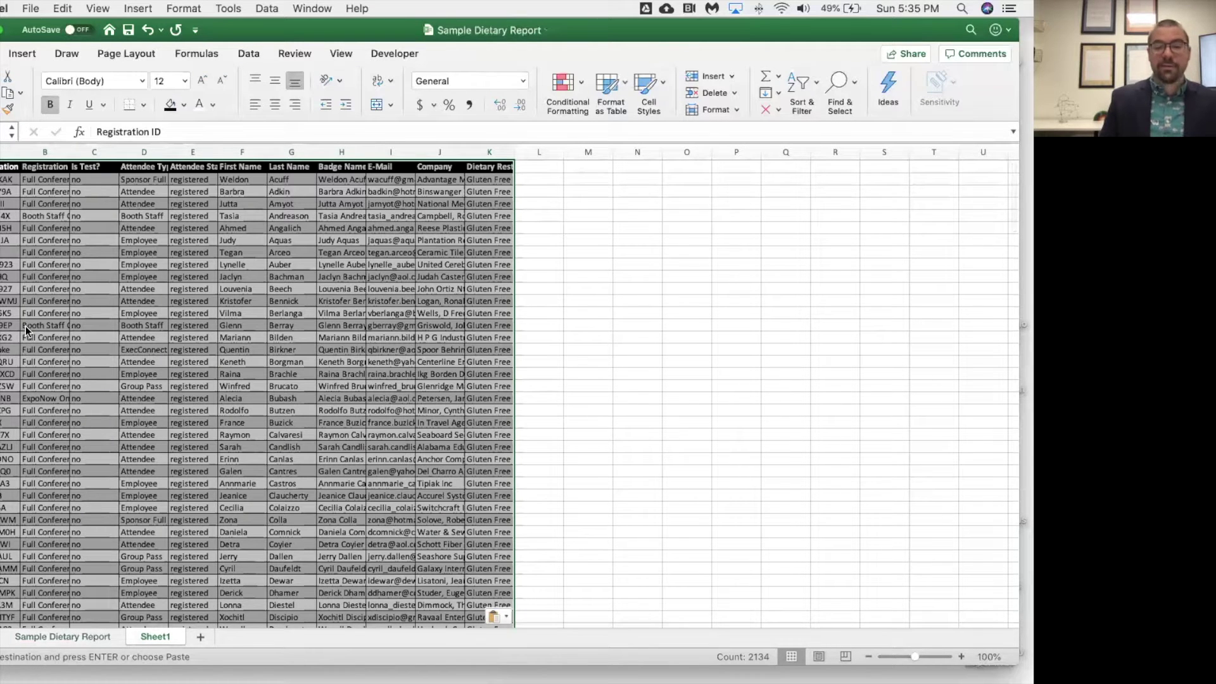
{"action": "scroll", "coordinate": [120, 222], "scroll_direction": "right", "scroll_amount": 1}
{"action": "scroll", "coordinate": [119, 222], "scroll_direction": "left", "scroll_amount": 1}
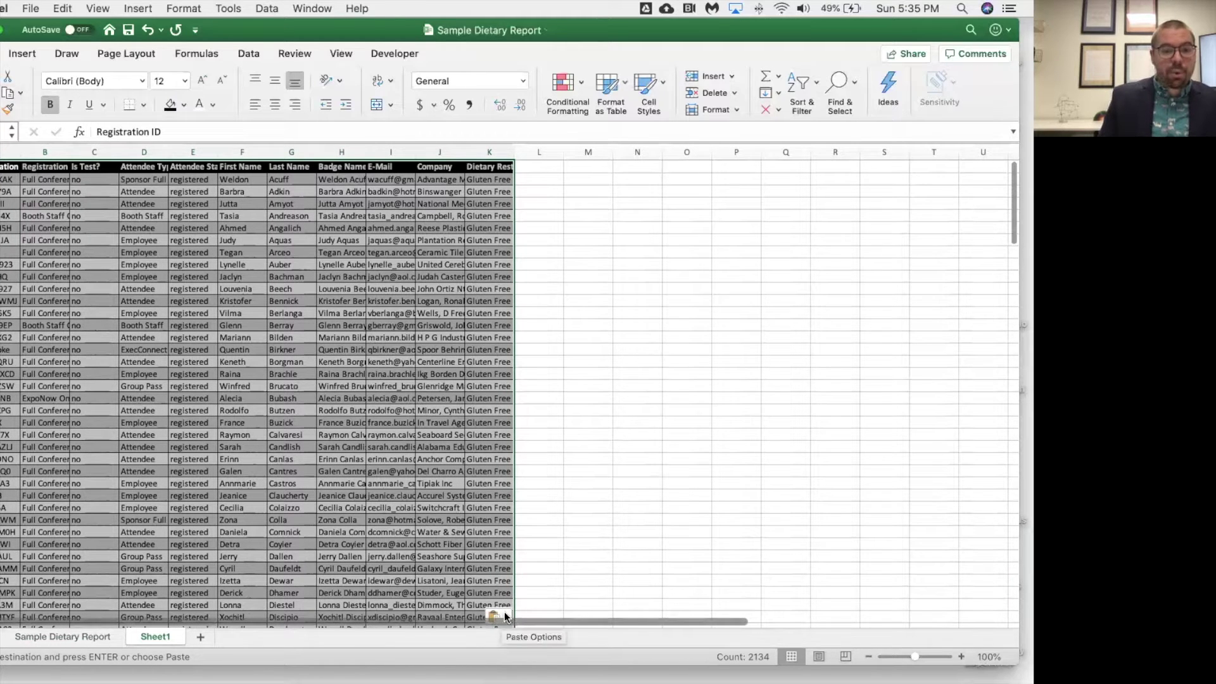
Set the pasted data in Sheet1 to Keep Source Column Widths.
{"action": "left_click", "coordinate": [506, 615]}
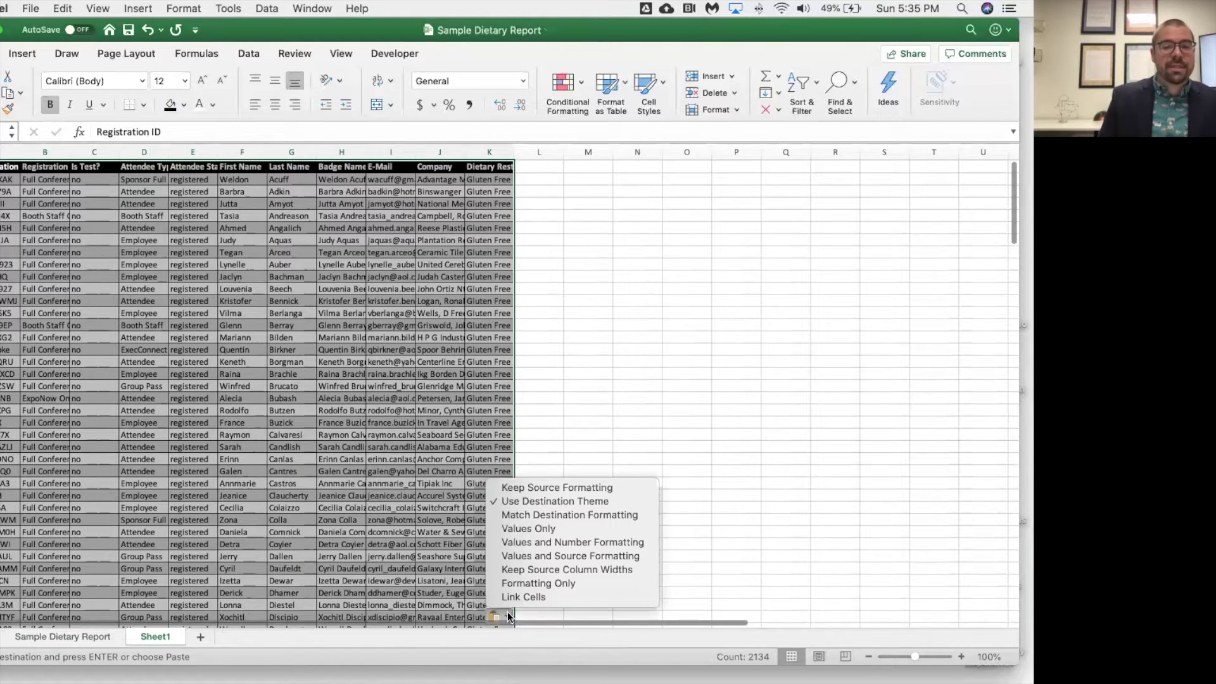
{"action": "left_click", "coordinate": [530, 571]}
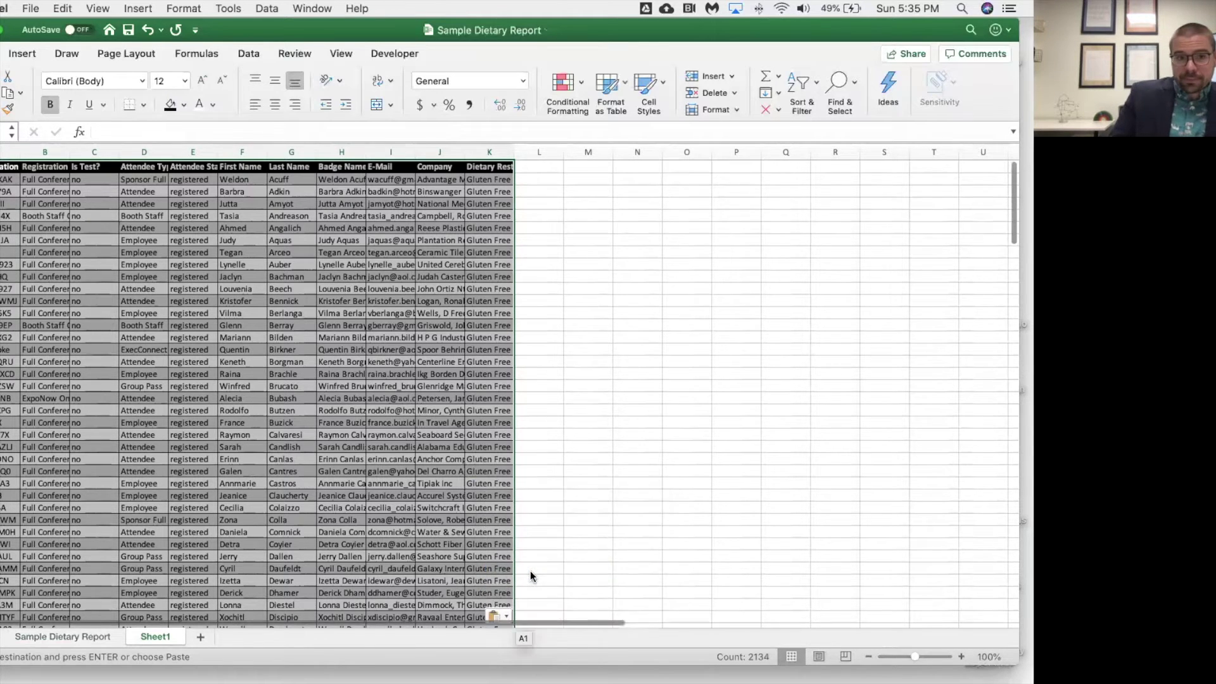
{"action": "scroll", "coordinate": [301, 416], "scroll_direction": "up", "scroll_amount": 3}
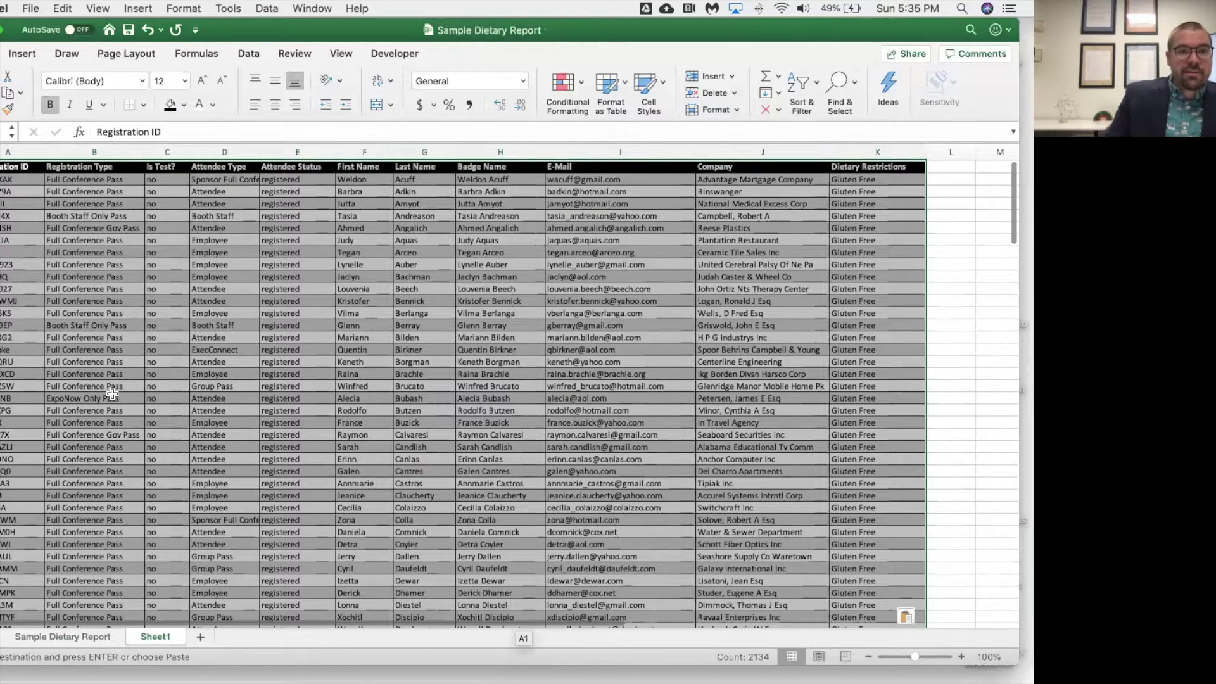
{"action": "left_click", "coordinate": [96, 638]}
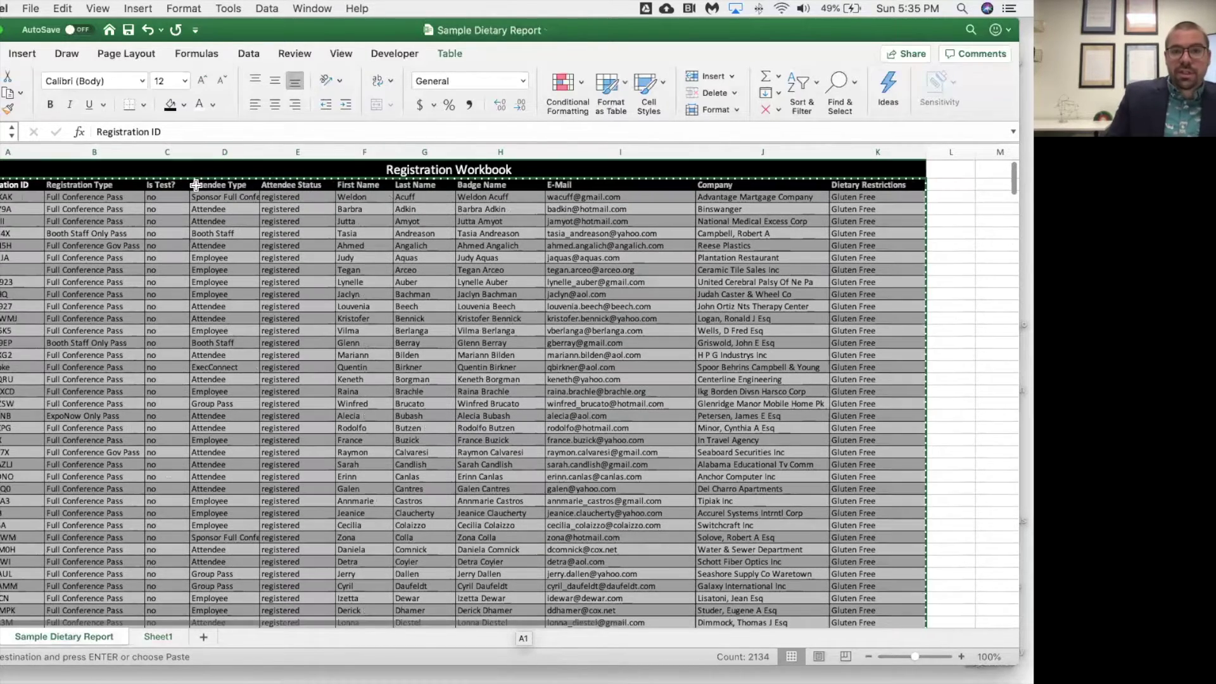
{"action": "left_click", "coordinate": [166, 636]}
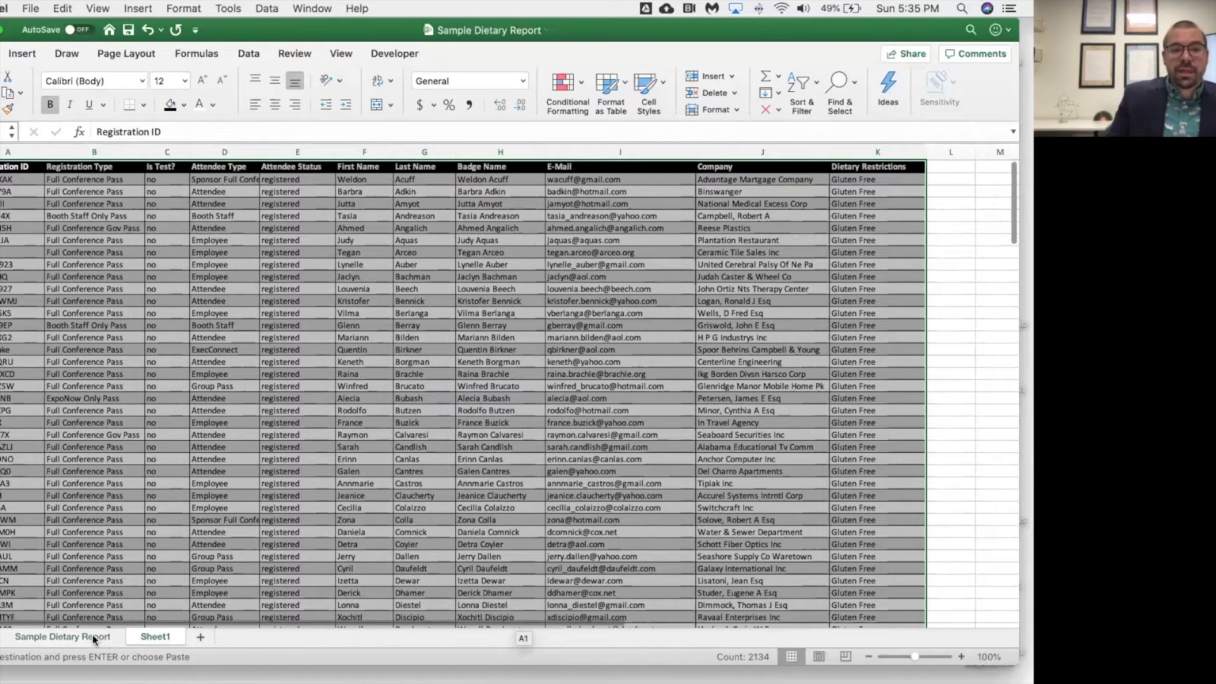
{"action": "left_click", "coordinate": [96, 637]}
{"action": "left_click", "coordinate": [166, 638]}
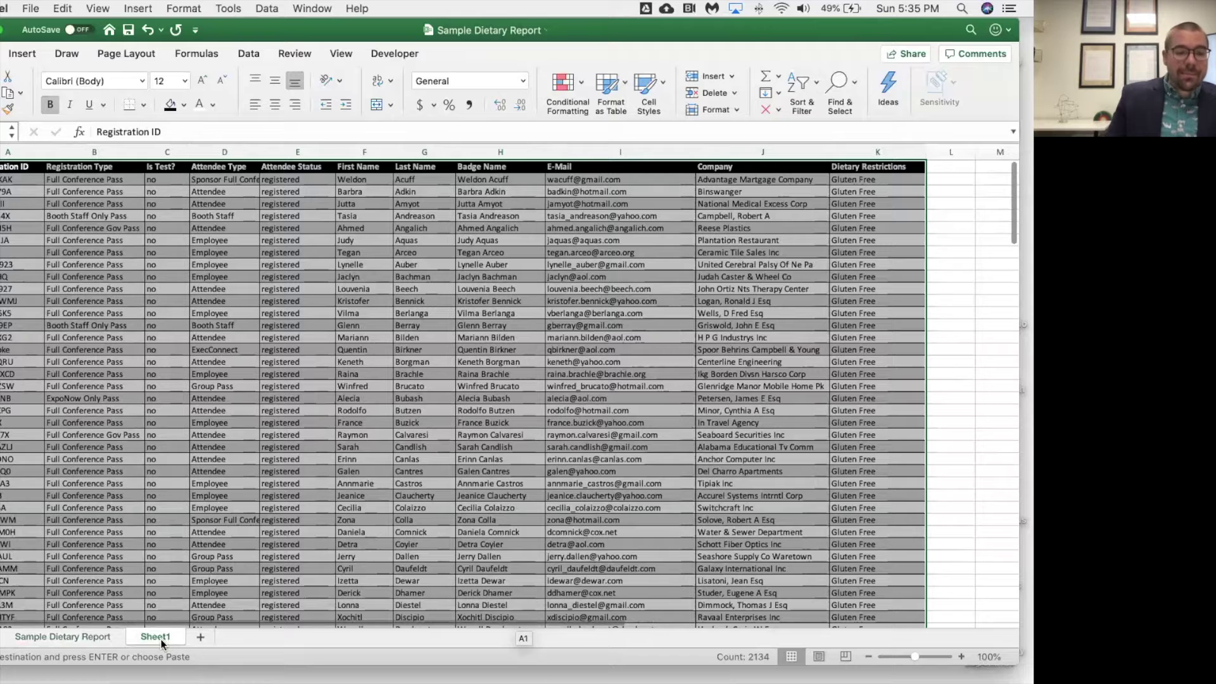
Rename Sheet1 as Gluten Free.
{"action": "right_click", "coordinate": [162, 644]}
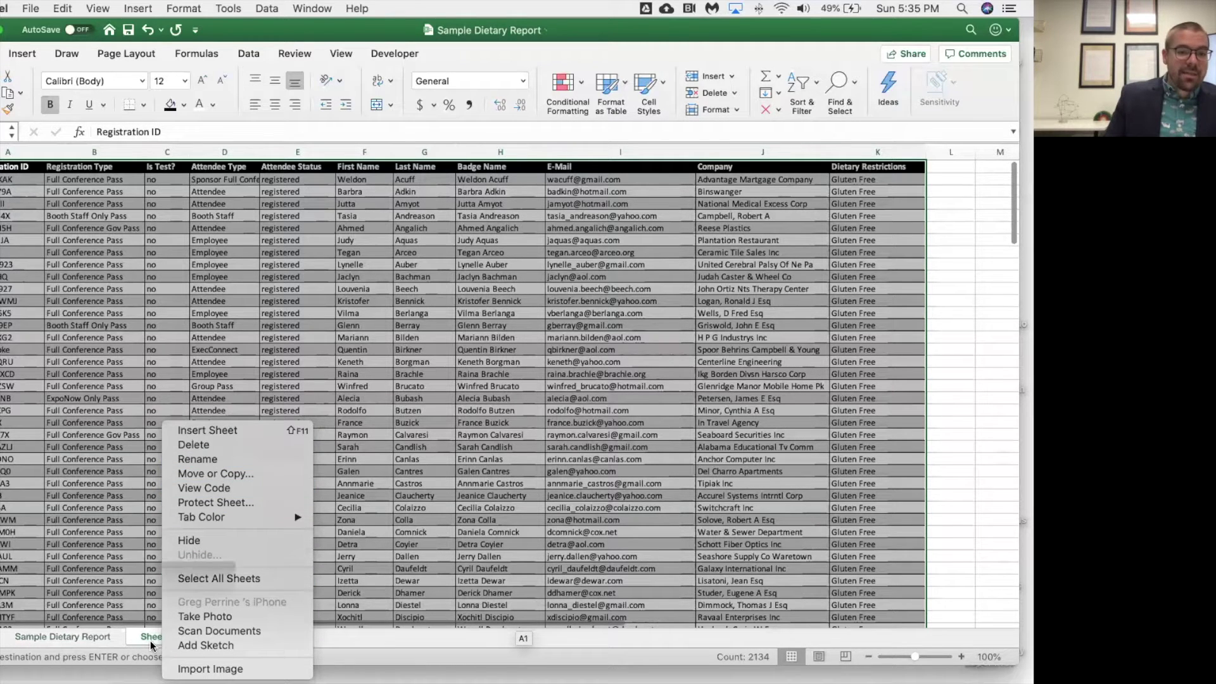
{"action": "left_click", "coordinate": [194, 460]}
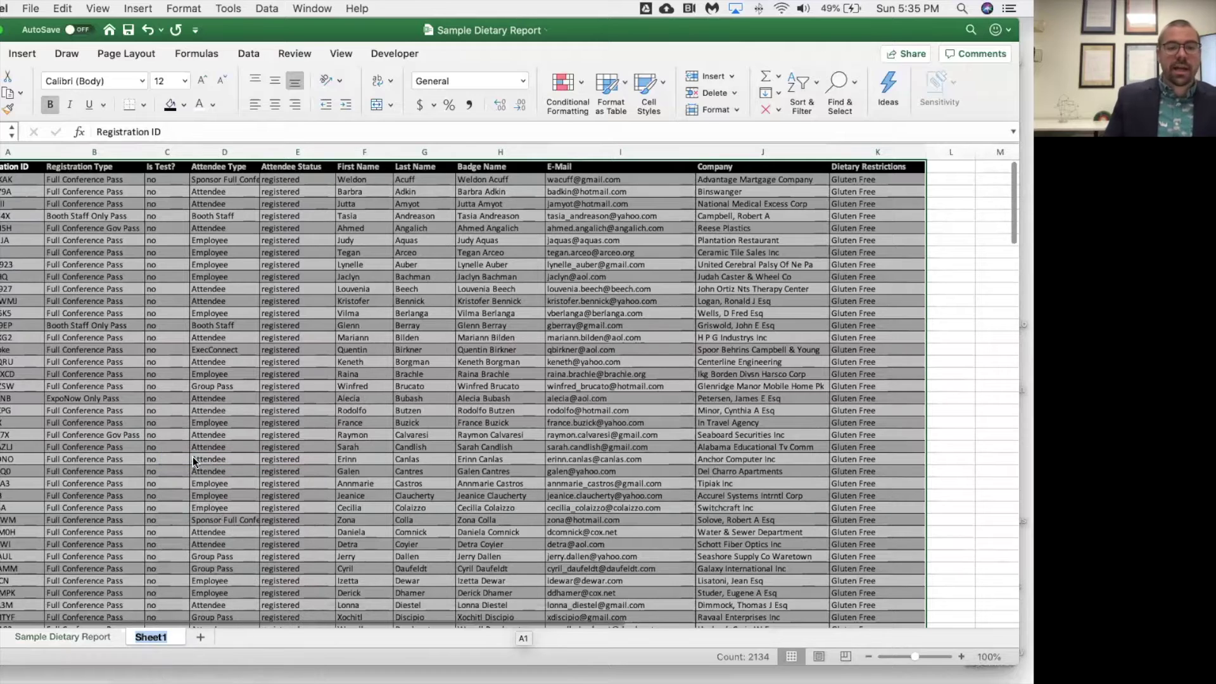
{"action": "type", "text": "Gluten"}
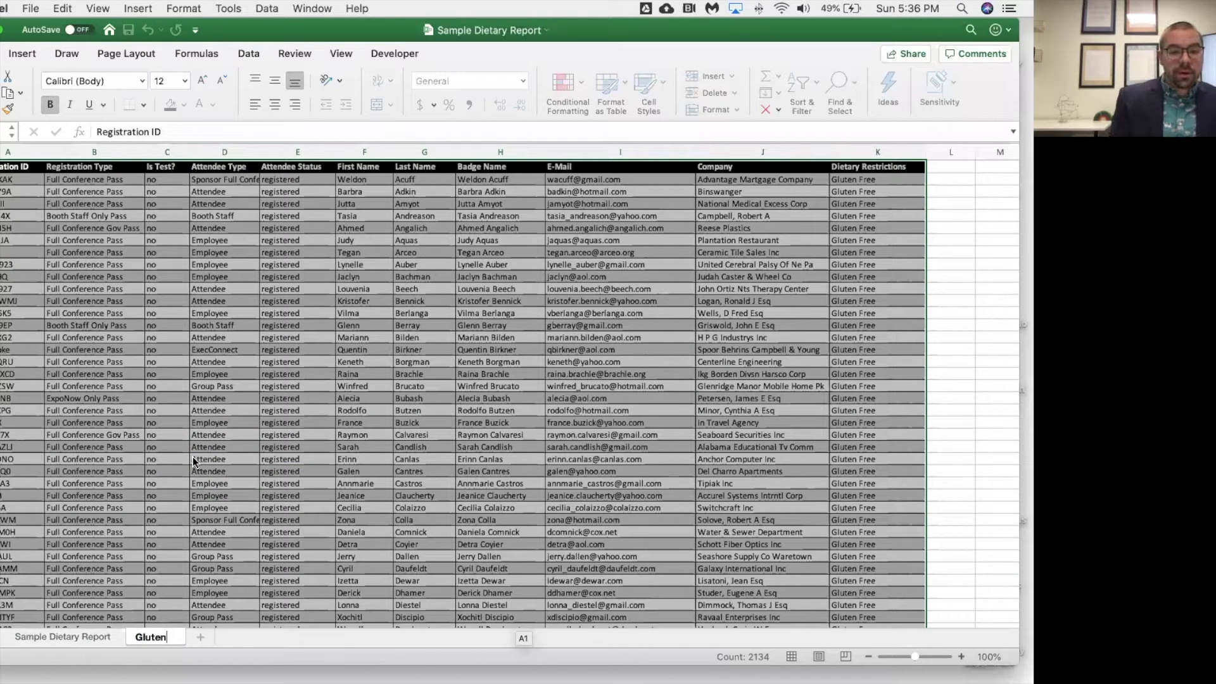
{"action": "type", "text": " Free"}
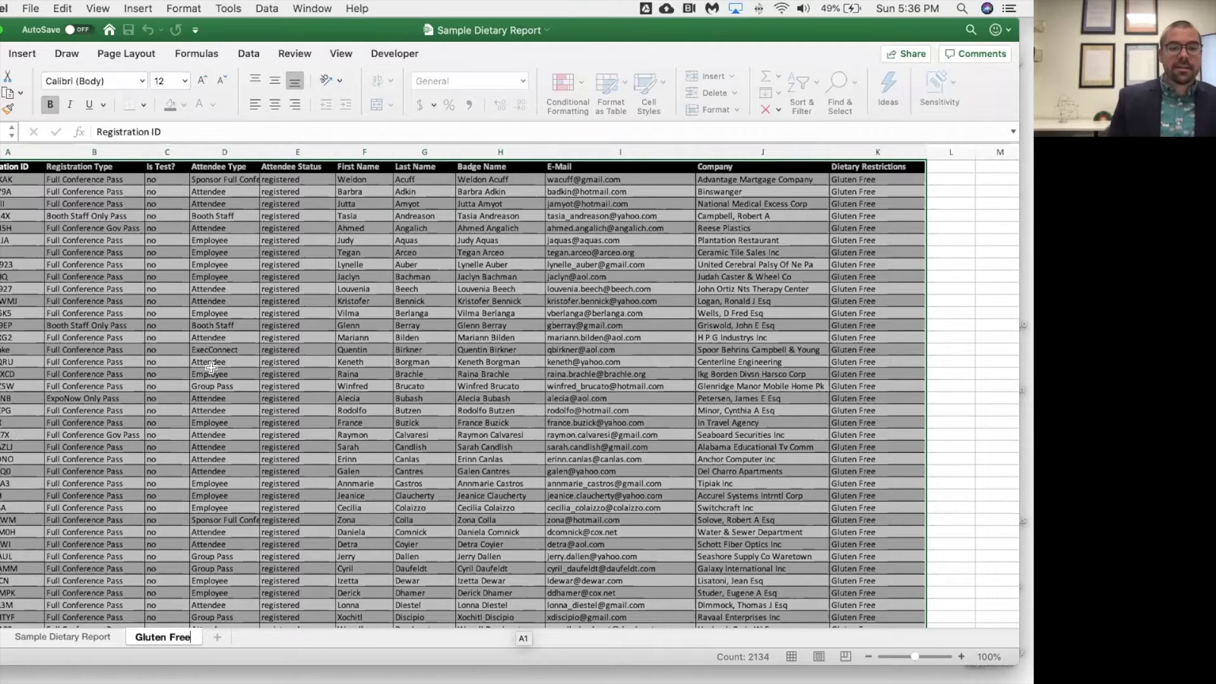
{"action": "key", "text": "Return"}
Rename the Sample Dietary Report sheet as Master.
{"action": "left_click", "coordinate": [95, 640]}
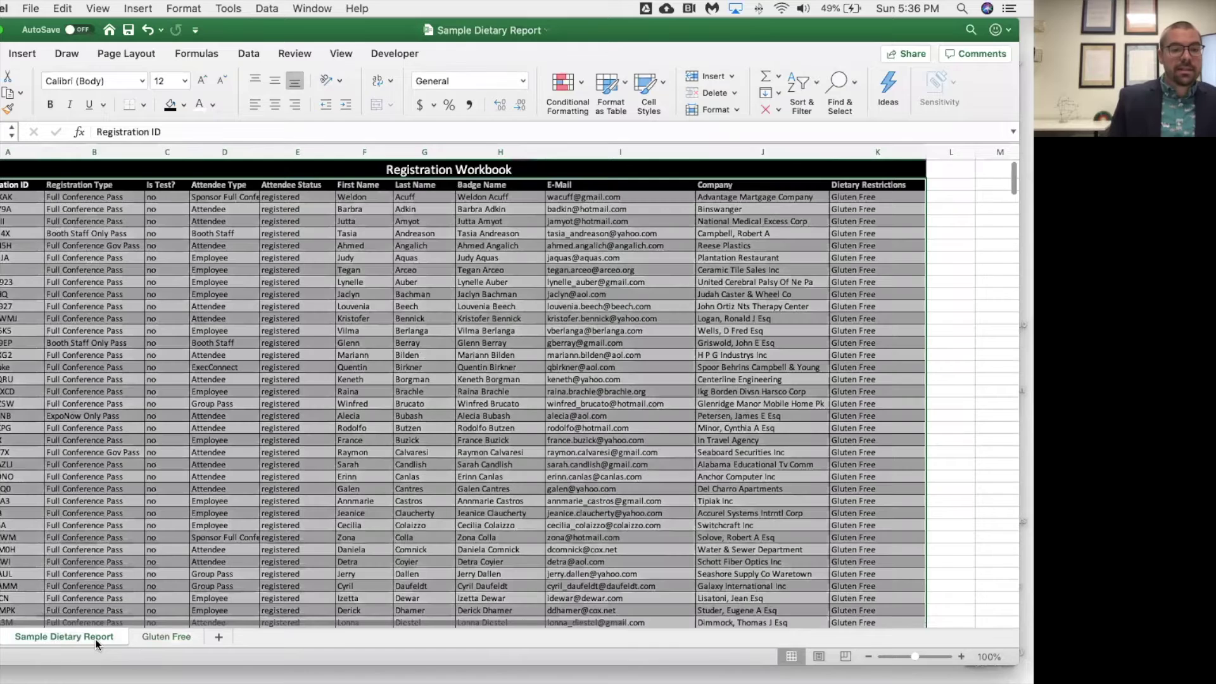
{"action": "right_click", "coordinate": [95, 639]}
{"action": "left_click", "coordinate": [143, 459]}
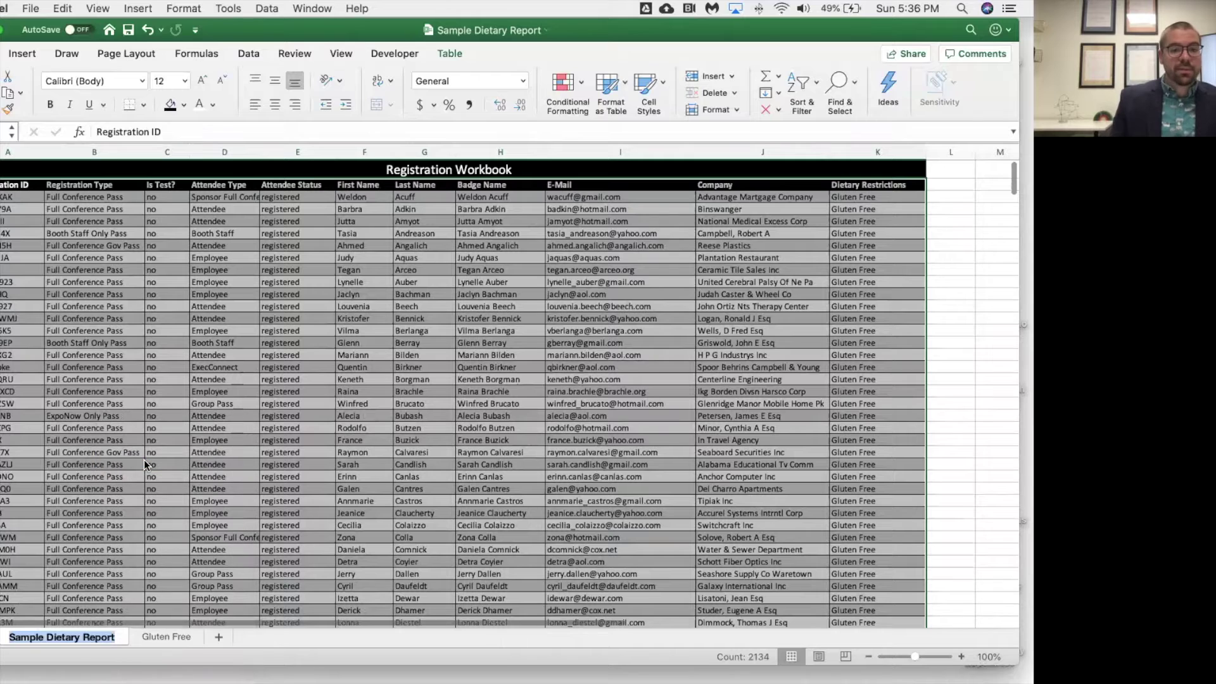
{"action": "type", "text": "Master"}
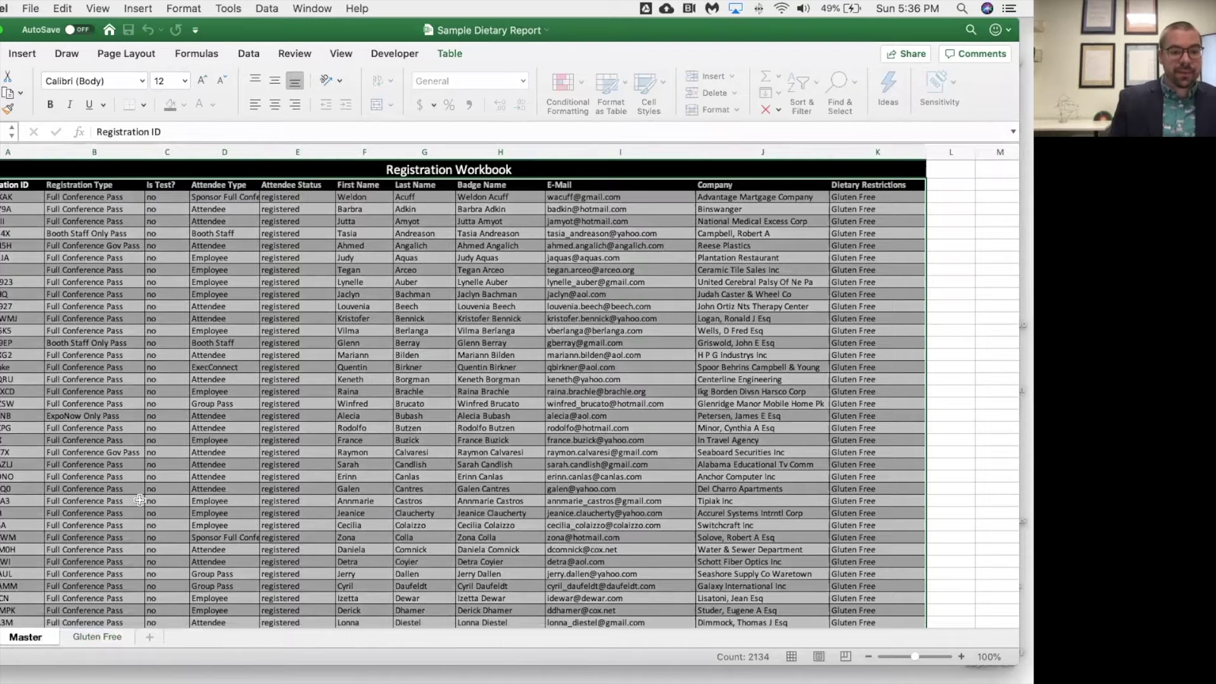
{"action": "left_click", "coordinate": [140, 501]}
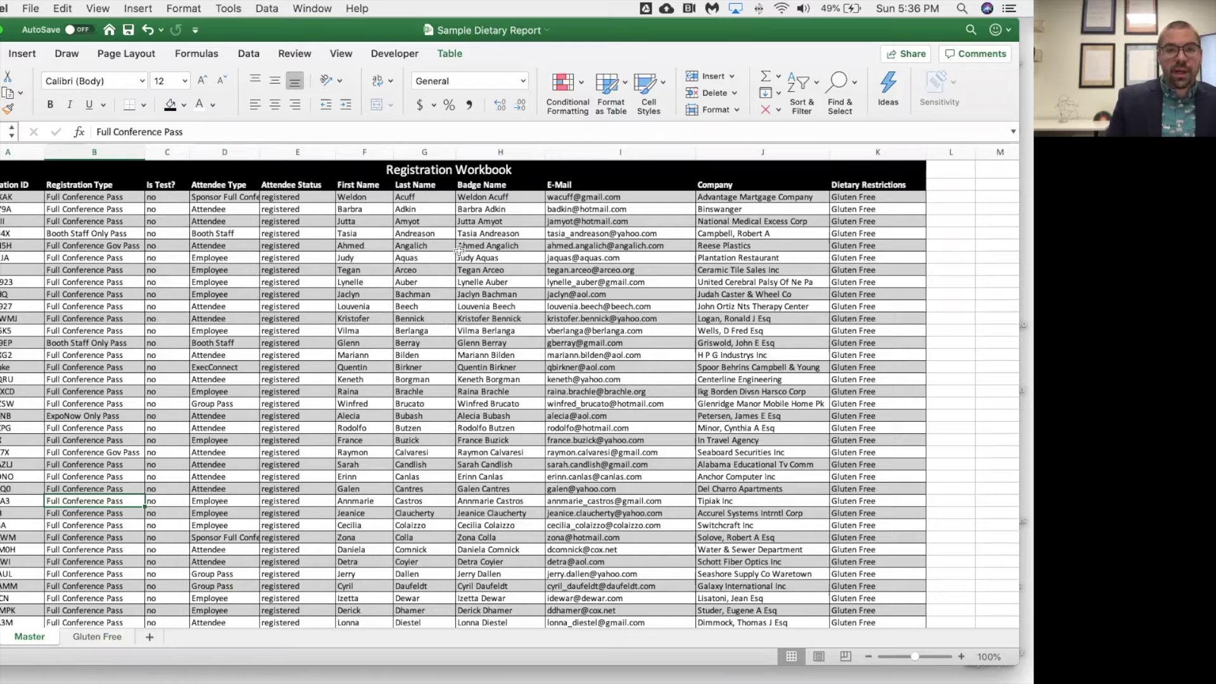
Select the Master sheet's whole registration table from its header row to the last record and turn on column filters.
{"action": "left_click", "coordinate": [55, 223]}
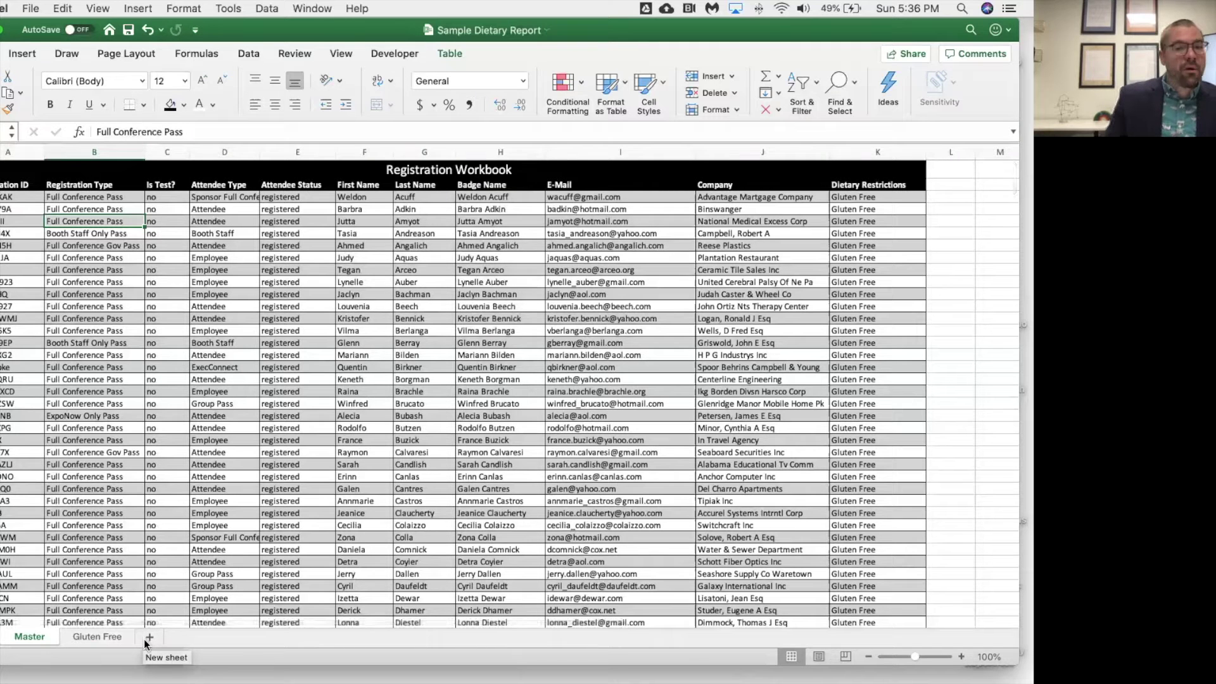
{"action": "left_click", "coordinate": [231, 391]}
{"action": "left_click", "coordinate": [1, 186]}
{"action": "left_click", "coordinate": [63, 210]}
{"action": "left_click_drag", "start_coordinate": [19, 184], "coordinate": [892, 580]}
{"action": "left_click", "coordinate": [807, 78]}
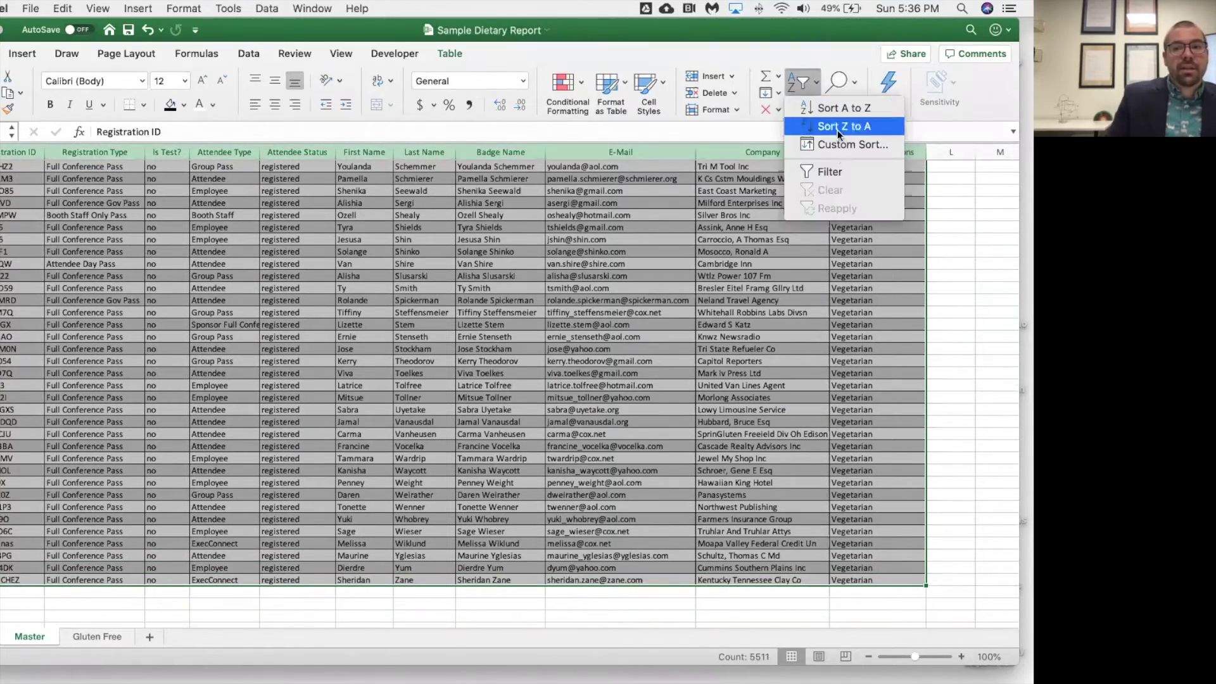
{"action": "left_click", "coordinate": [835, 171]}
{"action": "scroll", "coordinate": [792, 281], "scroll_direction": "up", "scroll_amount": 15}
{"action": "scroll", "coordinate": [792, 281], "scroll_direction": "up", "scroll_amount": 20}
{"action": "left_click", "coordinate": [948, 191]}
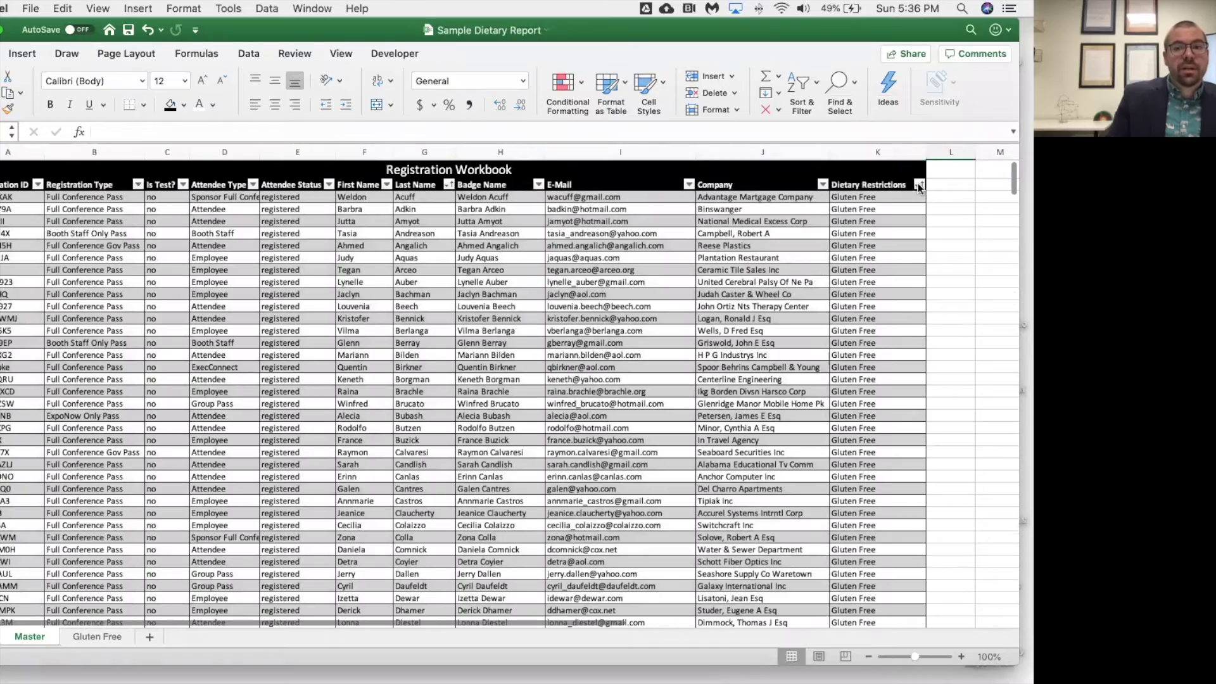
Filter the Dietary Restrictions column to show only Gluten Free / Dairy Free records.
{"action": "left_click", "coordinate": [918, 184]}
{"action": "left_click", "coordinate": [865, 247]}
{"action": "left_click", "coordinate": [865, 277]}
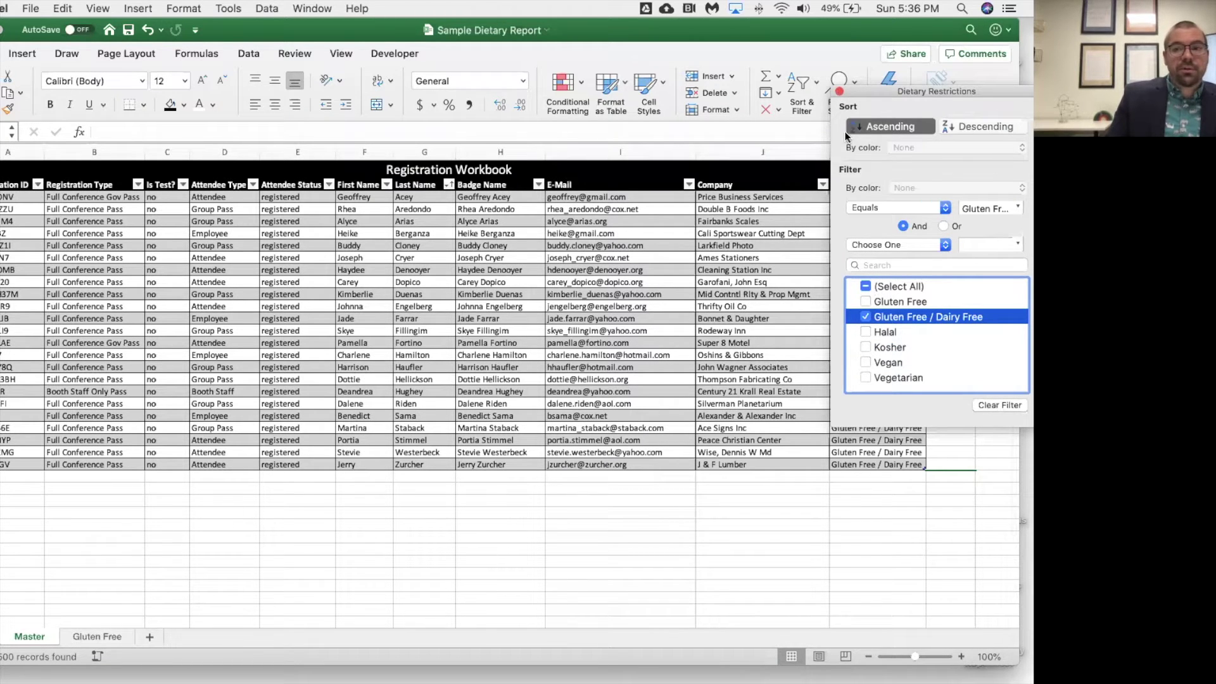
{"action": "left_click", "coordinate": [840, 89]}
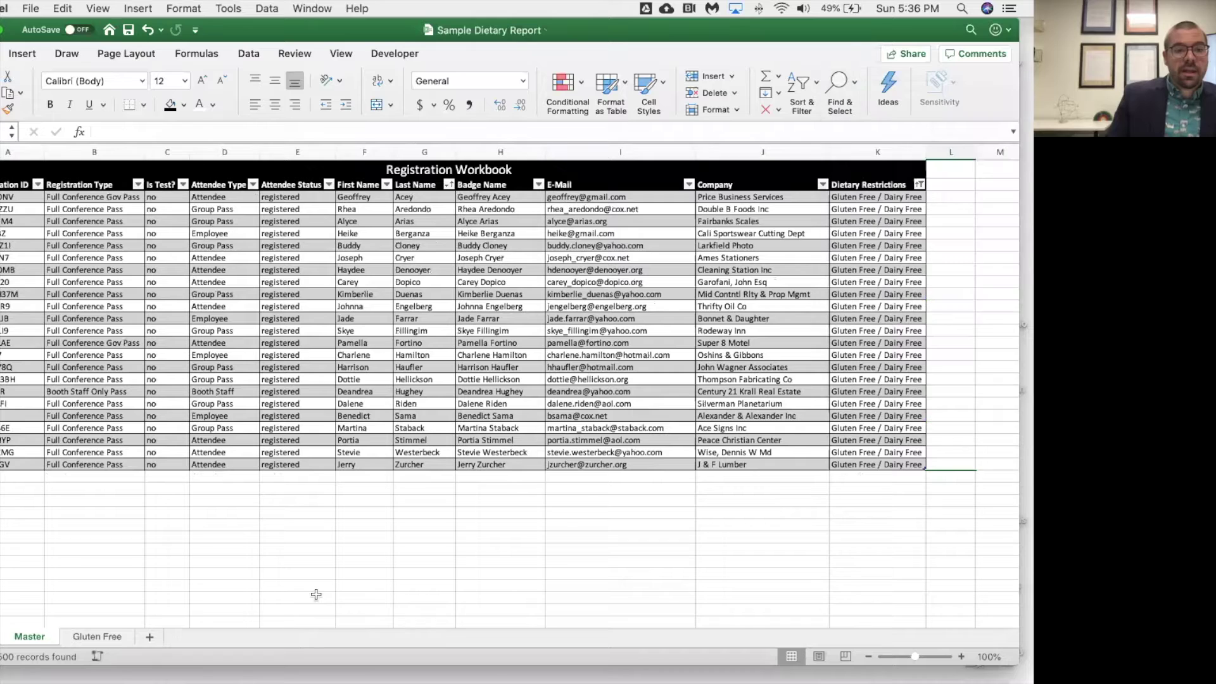
Add a new worksheet, place it after the Gluten Free sheet, and rename it Gluten Free Dairy Free.
{"action": "left_click", "coordinate": [148, 637]}
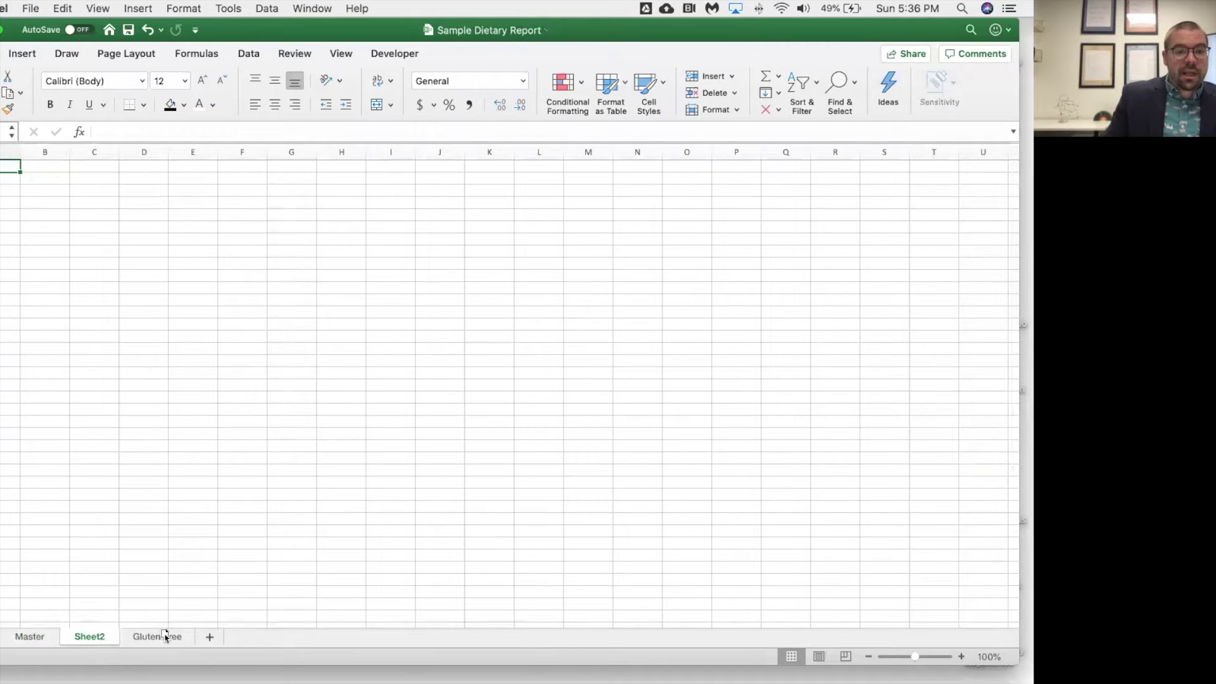
{"action": "left_click_drag", "start_coordinate": [216, 631], "coordinate": [203, 641]}
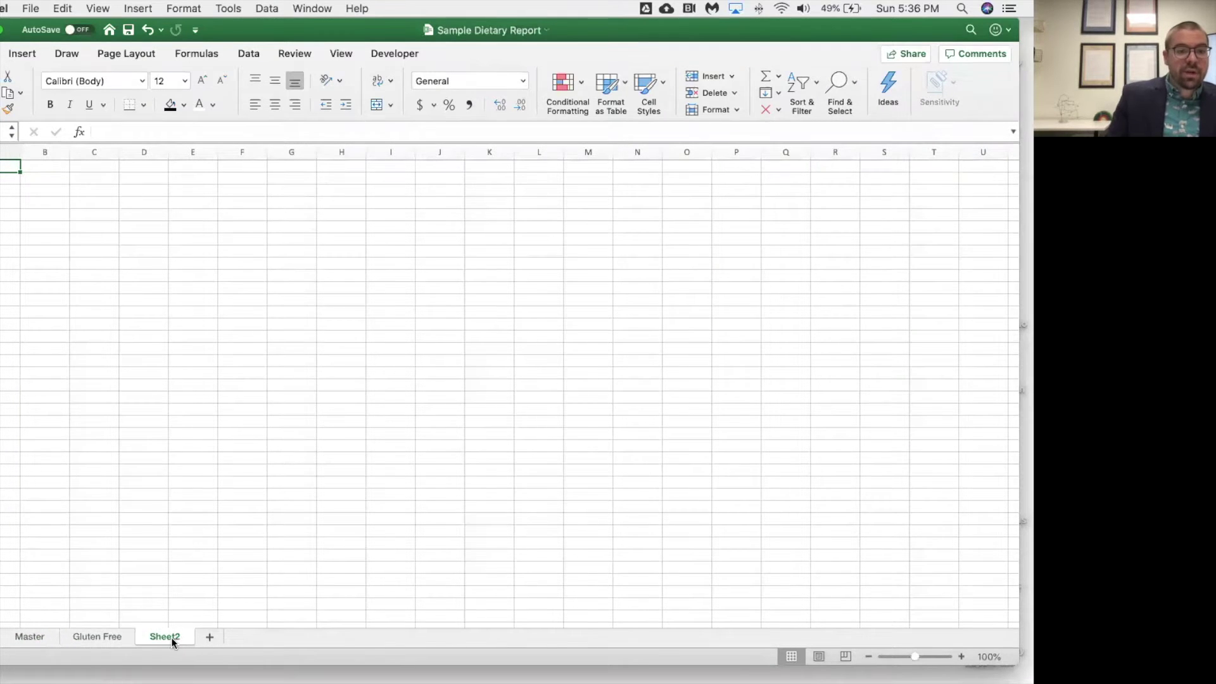
{"action": "right_click", "coordinate": [171, 637]}
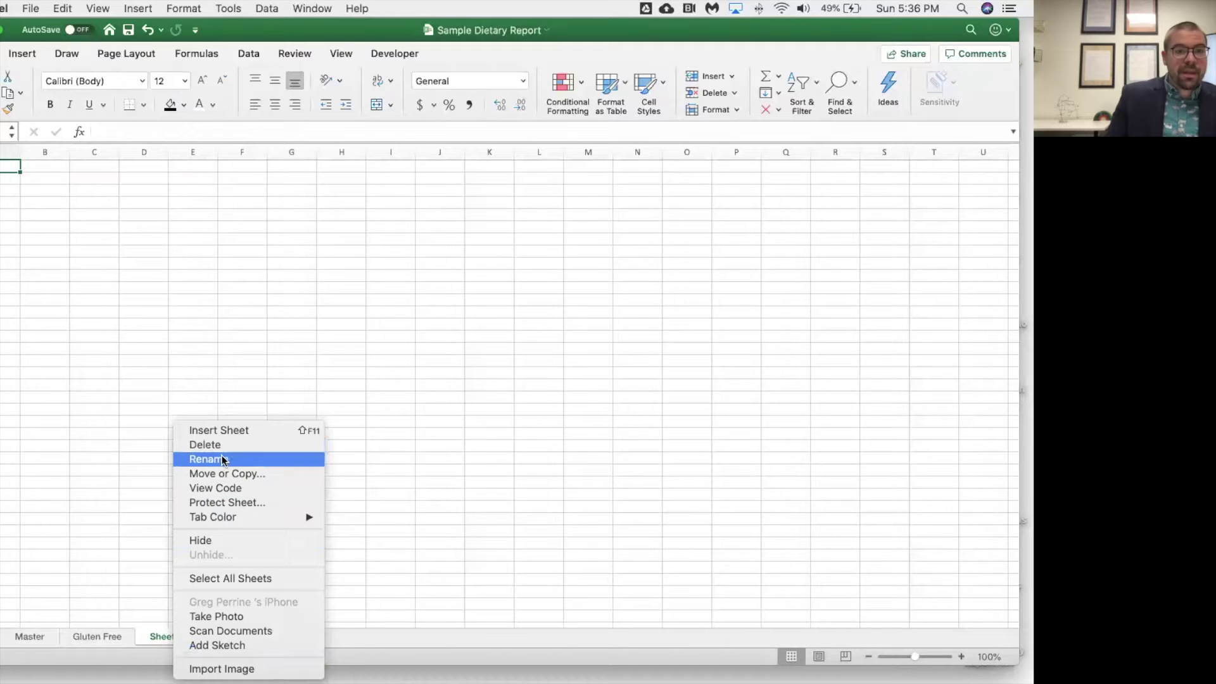
{"action": "left_click", "coordinate": [223, 460]}
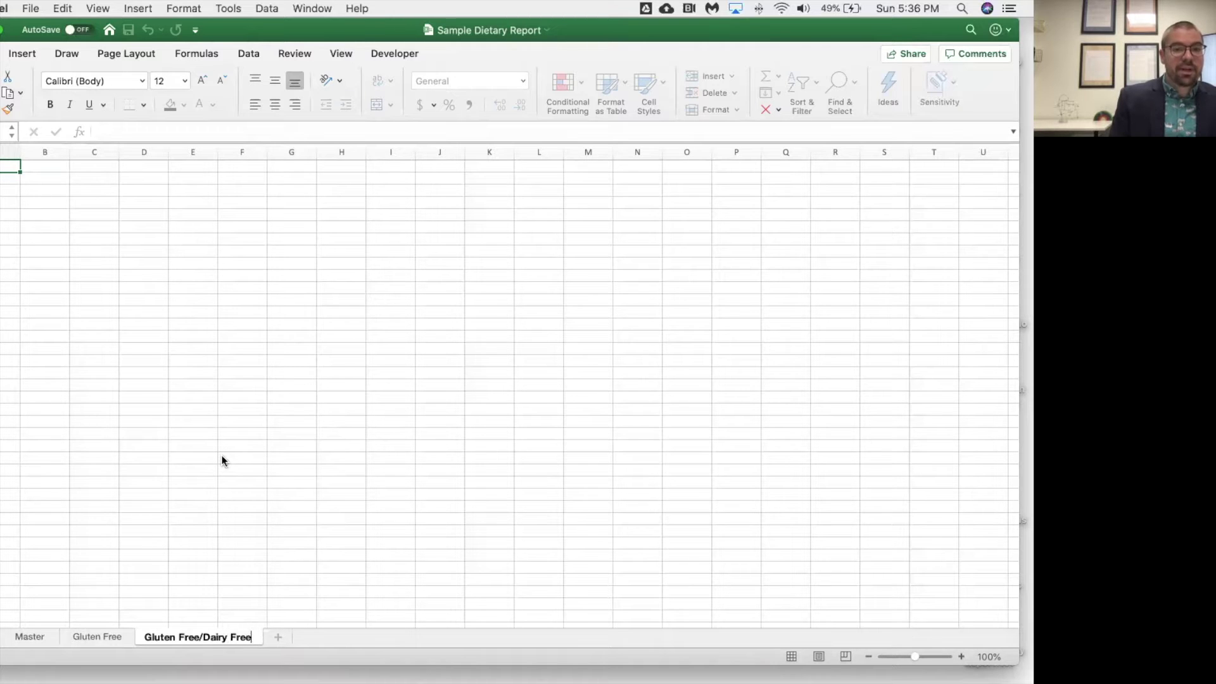
{"action": "key", "text": "Return"}
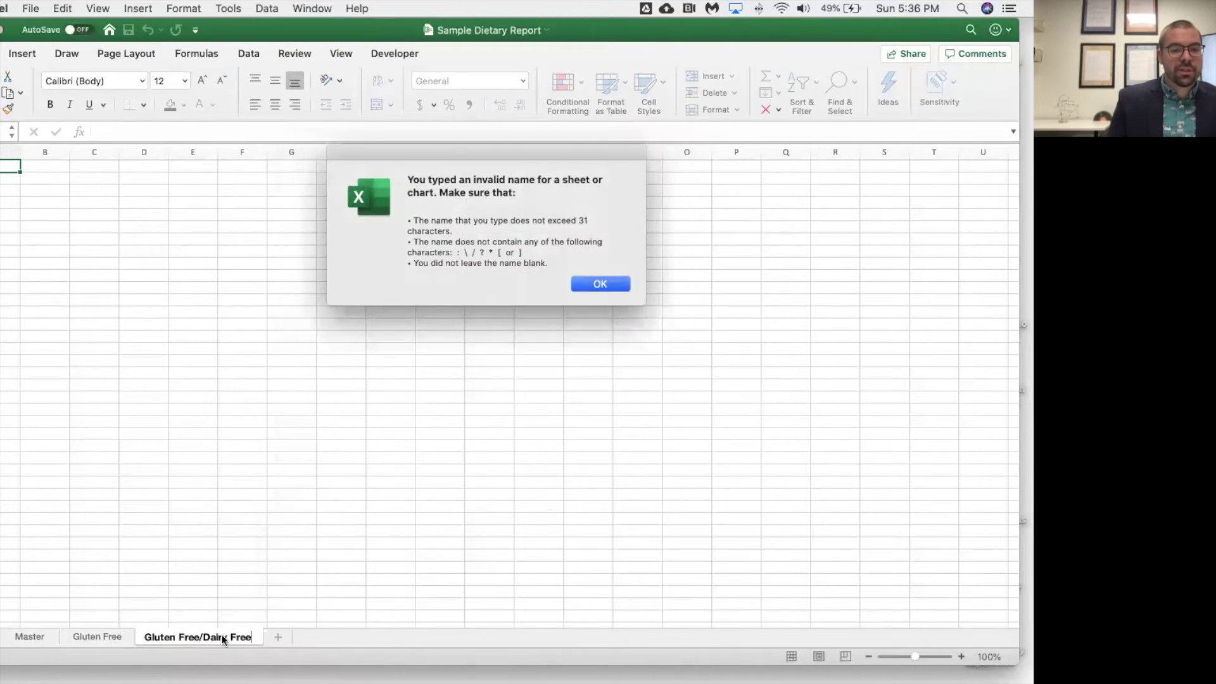
{"action": "left_click", "coordinate": [611, 285]}
{"action": "key", "text": "Return"}
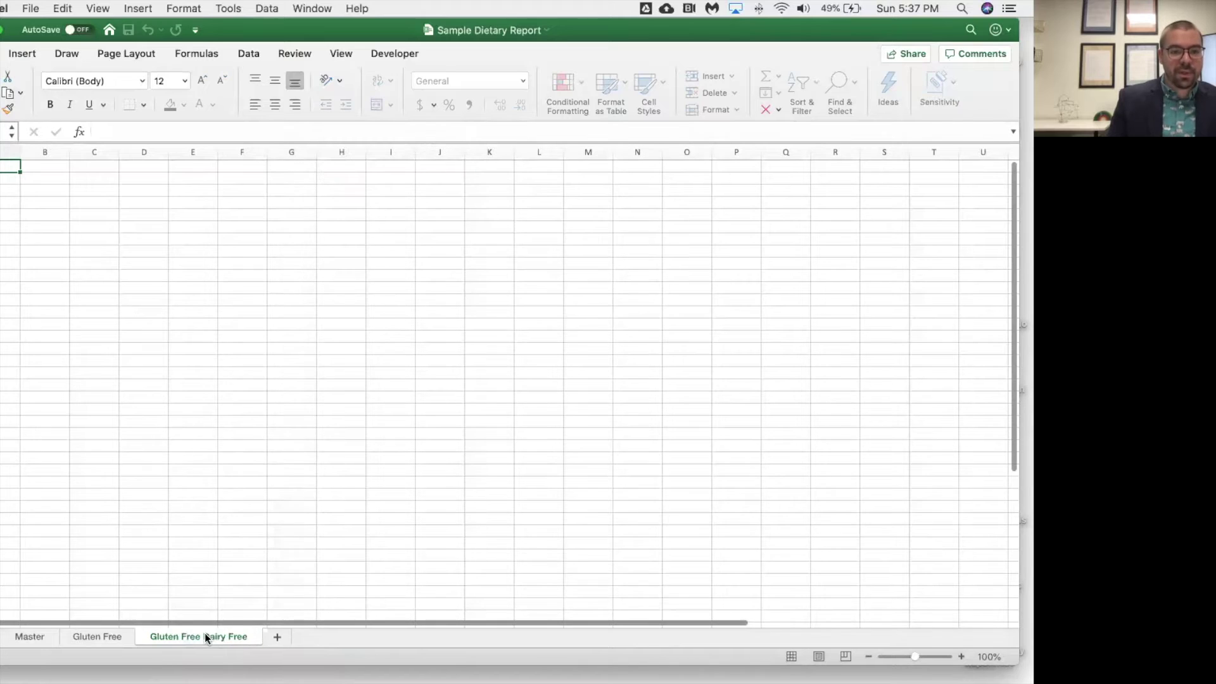
Copy the filtered Gluten Free / Dairy Free records on the Master sheet, including the column header row.
{"action": "left_click", "coordinate": [36, 639]}
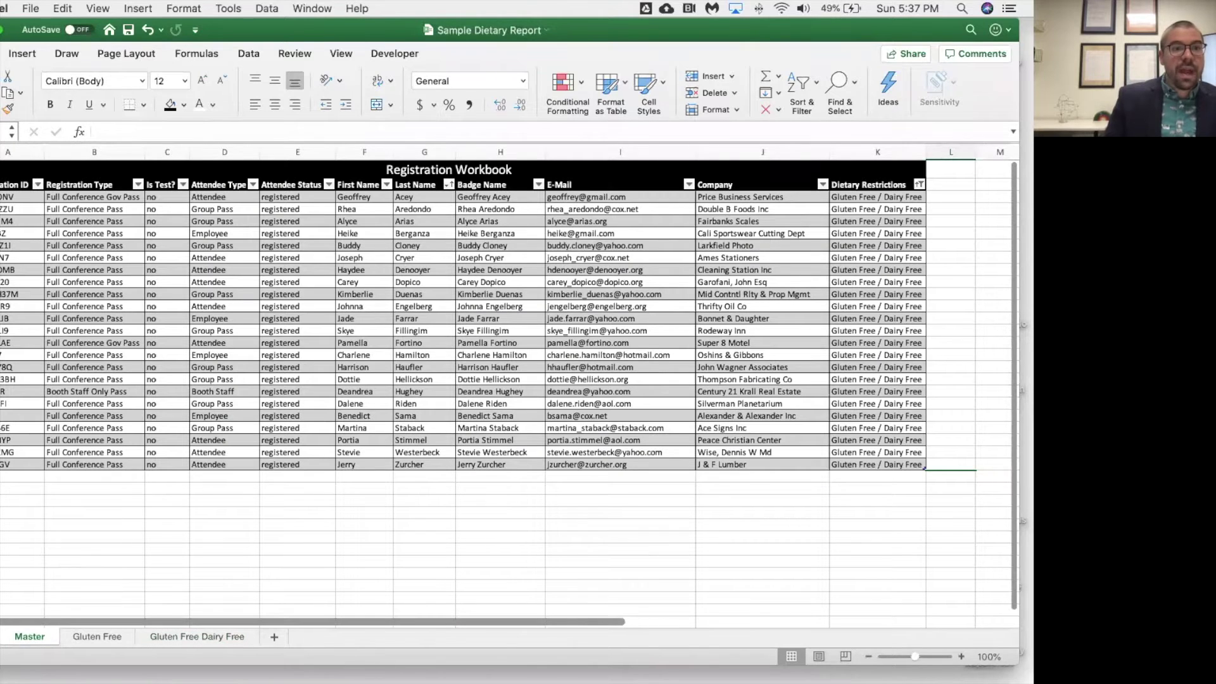
{"action": "mouse_move", "coordinate": [19, 197]}
{"action": "left_mouse_down"}
{"action": "mouse_move", "coordinate": [887, 425]}
{"action": "mouse_move", "coordinate": [863, 461]}
{"action": "left_mouse_up"}
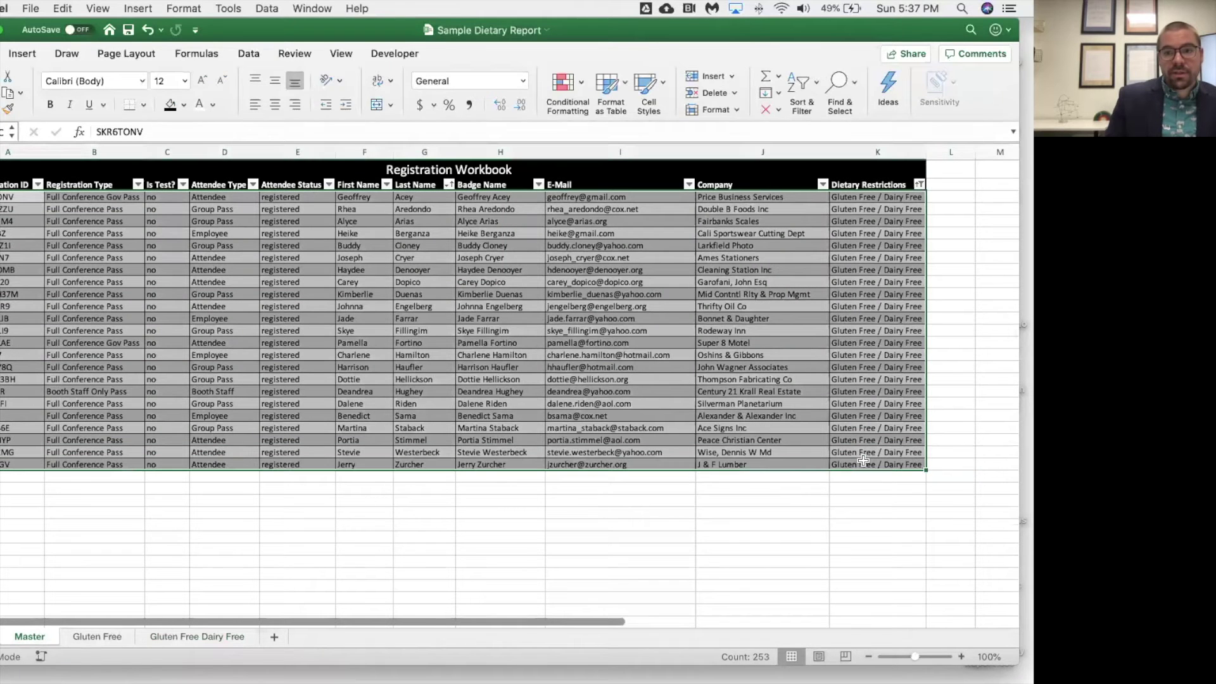
{"action": "left_click_drag", "start_coordinate": [19, 184], "coordinate": [917, 463]}
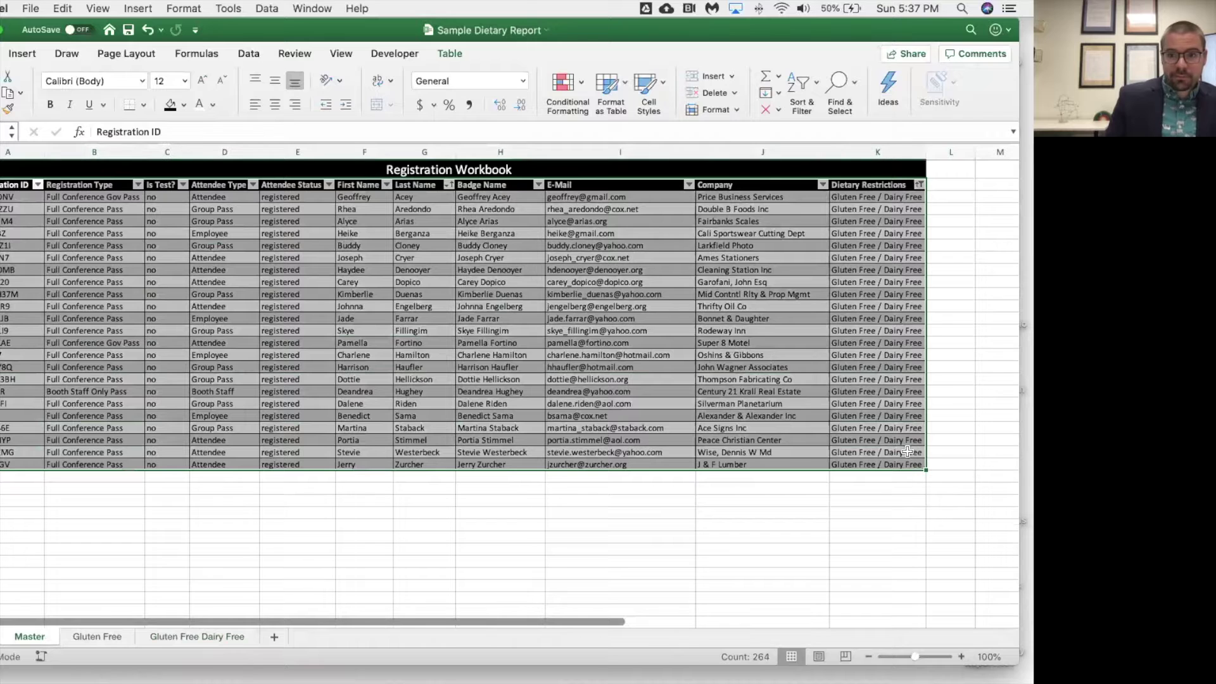
{"action": "right_click", "coordinate": [908, 451]}
{"action": "left_click", "coordinate": [774, 275]}
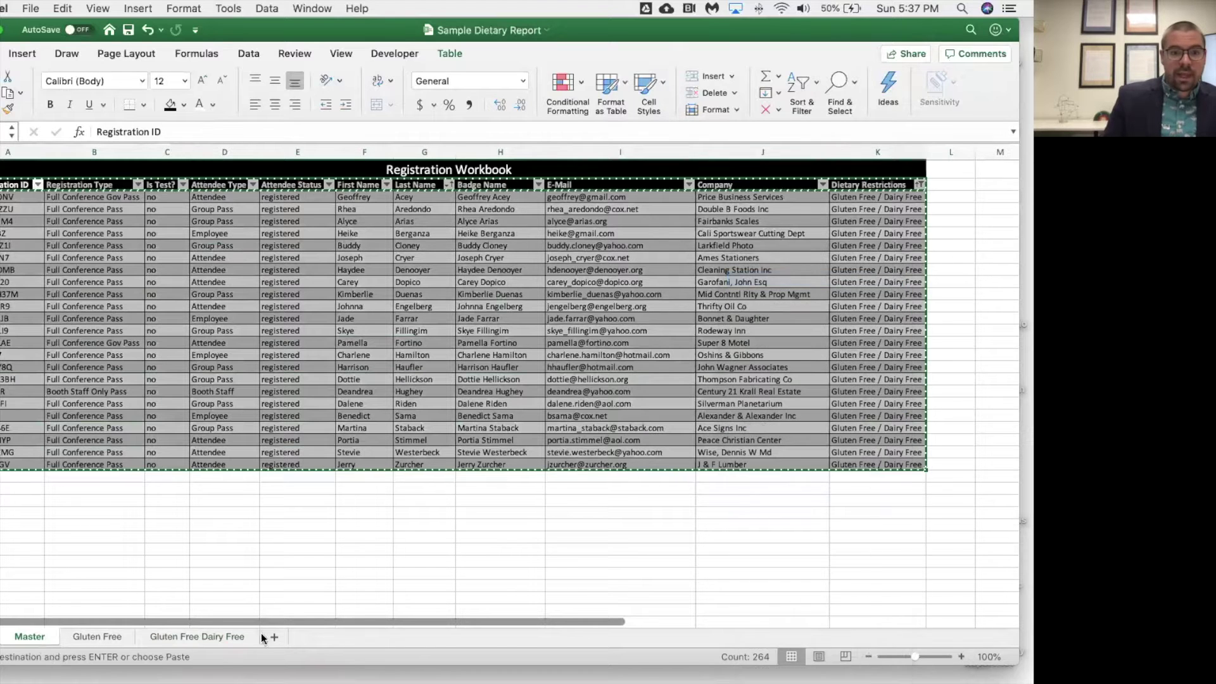
Paste the copied records at cell A1 of the Gluten Free Dairy Free sheet, keeping the source column widths.
{"action": "left_click", "coordinate": [222, 635]}
{"action": "key", "text": "super+v"}
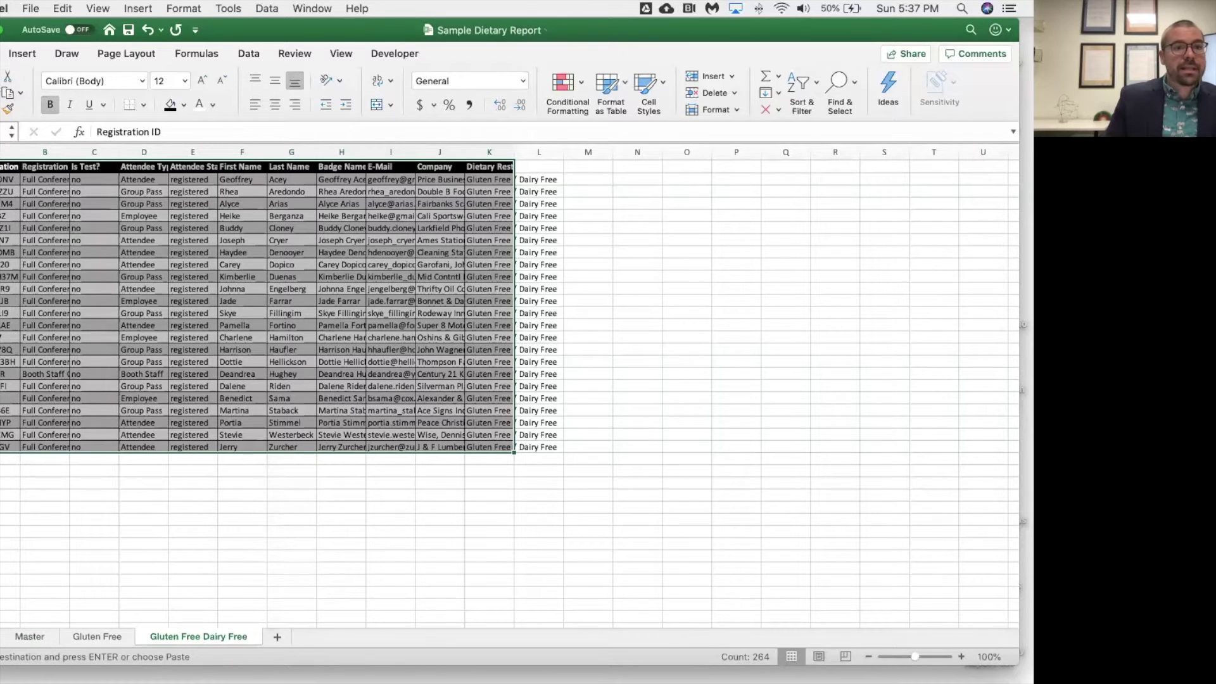
{"action": "left_click", "coordinate": [20, 92]}
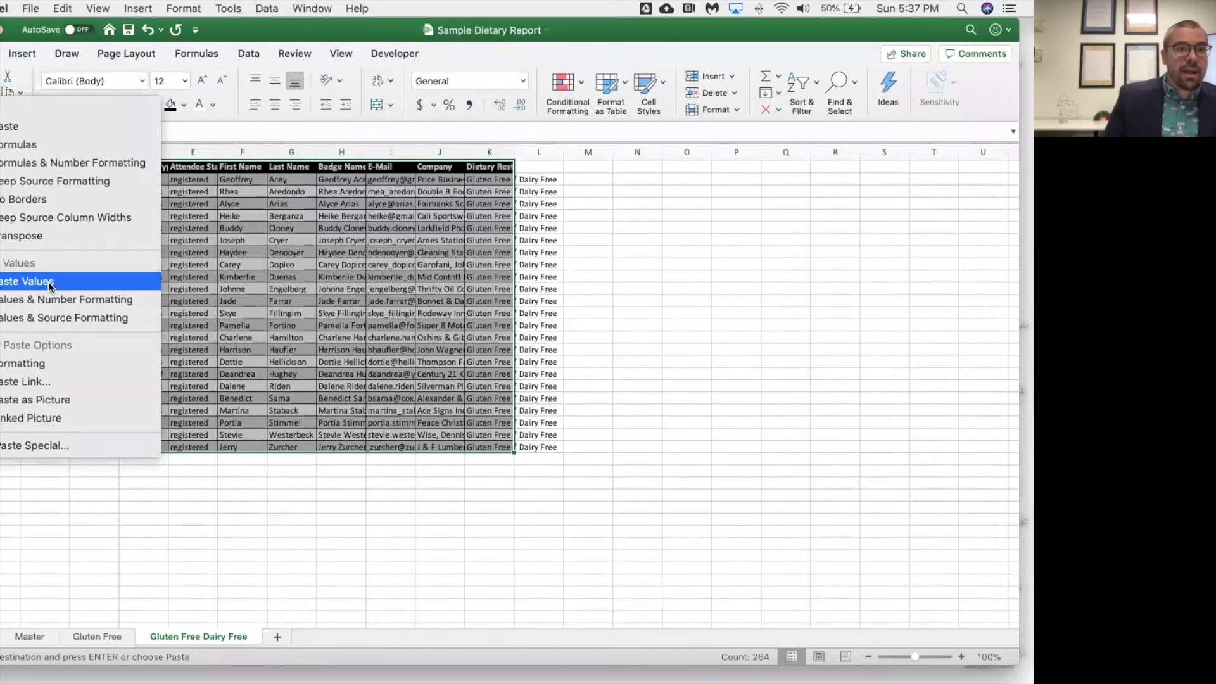
{"action": "left_click", "coordinate": [75, 217]}
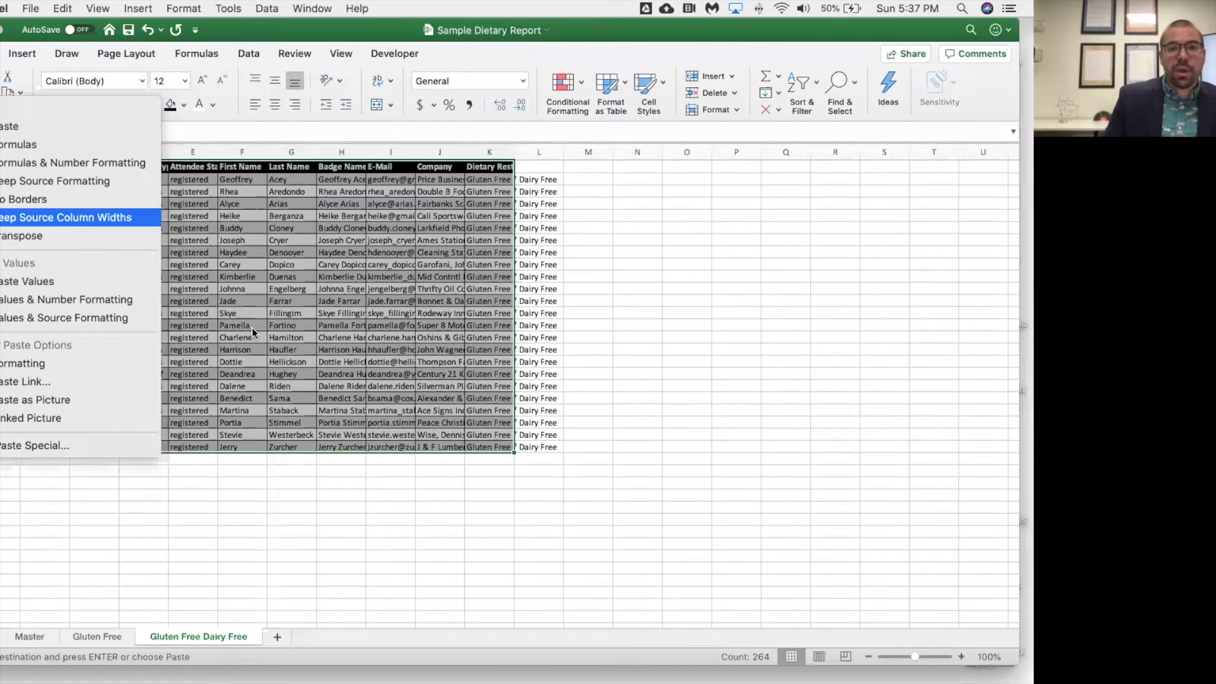
{"action": "left_click", "coordinate": [267, 367]}
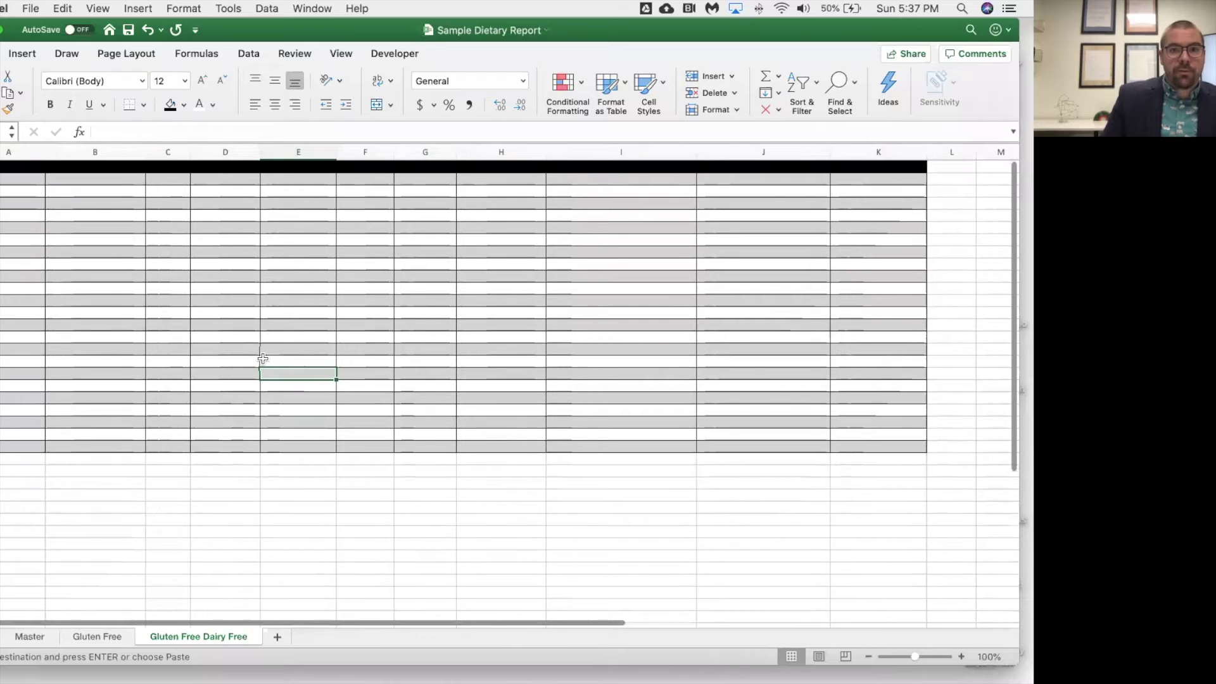
{"action": "left_click", "coordinate": [8, 166]}
{"action": "key", "text": "super+v"}
{"action": "left_click_drag", "start_coordinate": [223, 352], "coordinate": [241, 358]}
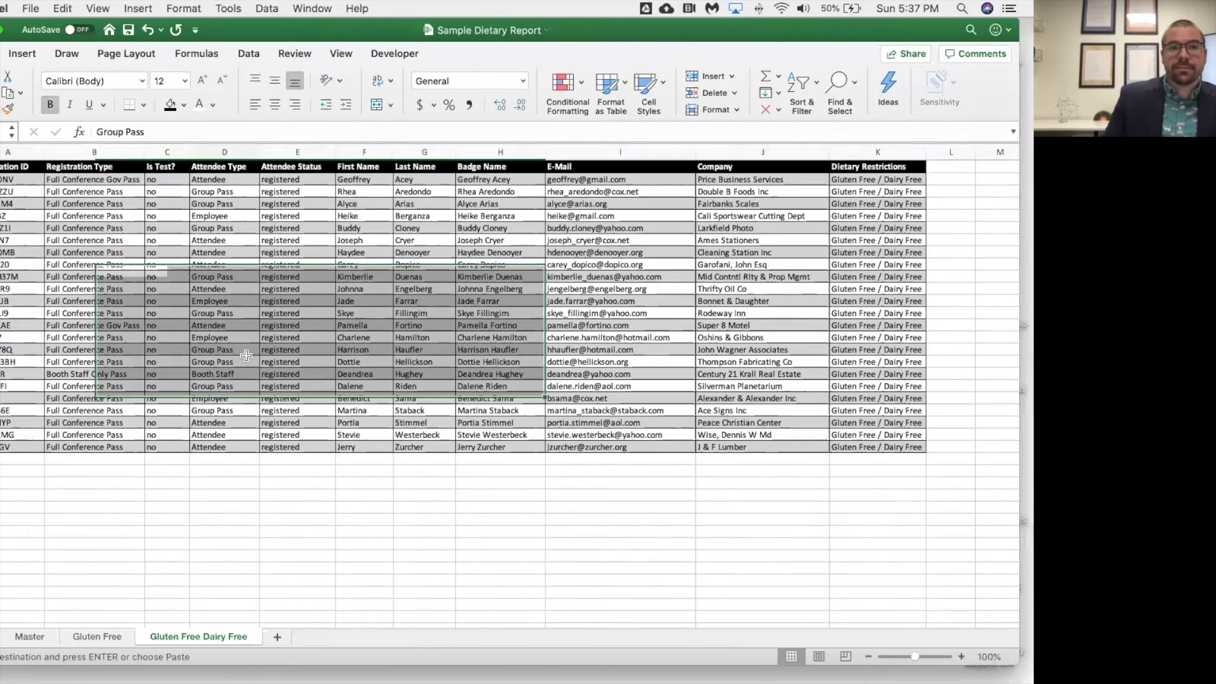
Change the Master sheet's Dietary Restrictions filter to show only Halal records.
{"action": "left_click", "coordinate": [31, 635]}
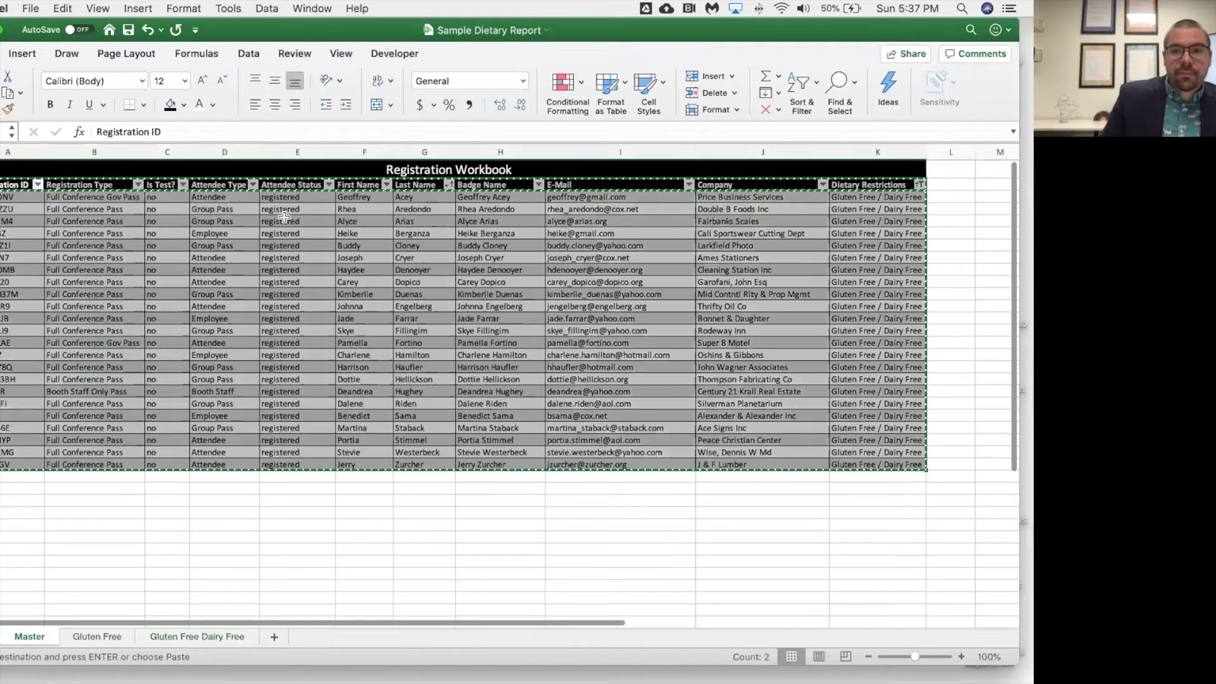
{"action": "left_click", "coordinate": [920, 185]}
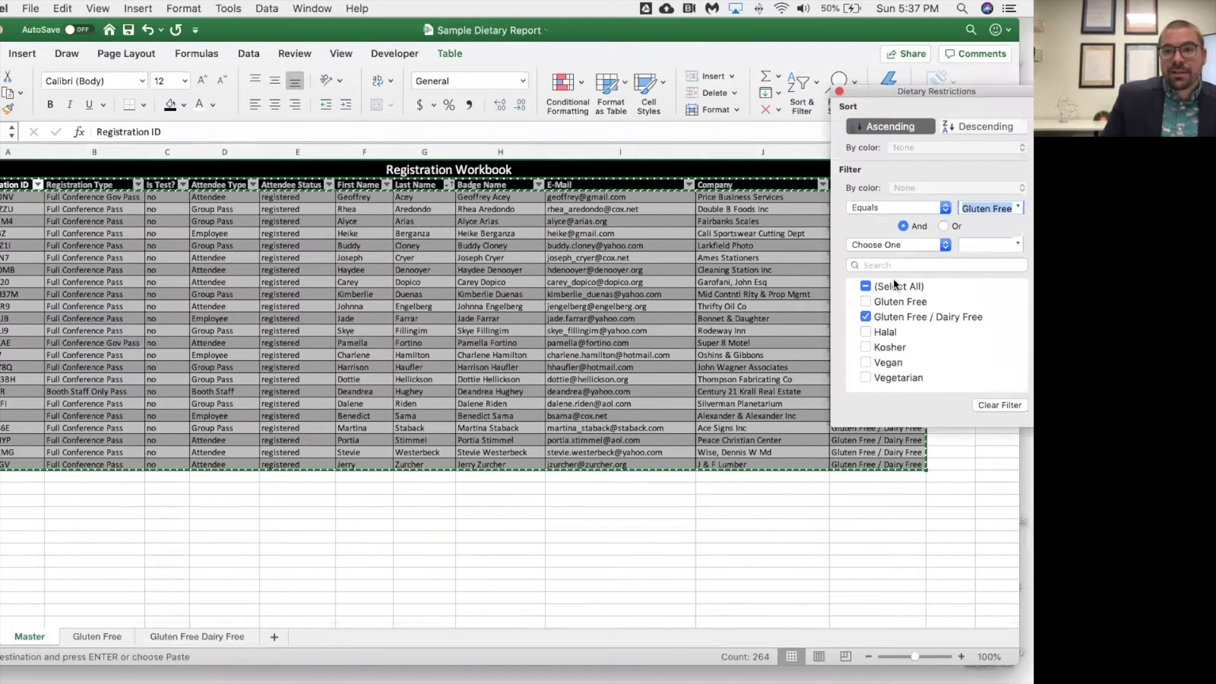
{"action": "left_click", "coordinate": [866, 332]}
{"action": "left_click", "coordinate": [866, 317]}
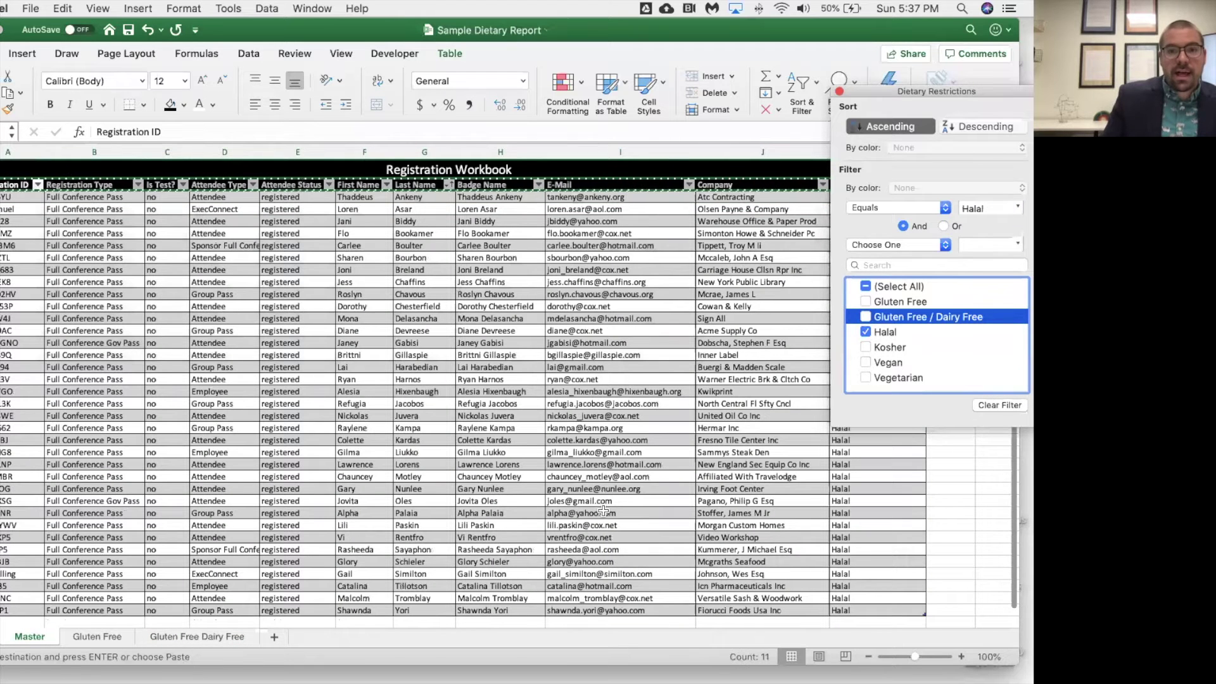
{"action": "left_click", "coordinate": [272, 661]}
Add a new worksheet, place it after the Gluten Free Dairy Free sheet, and rename it Halal.
{"action": "left_click", "coordinate": [275, 637]}
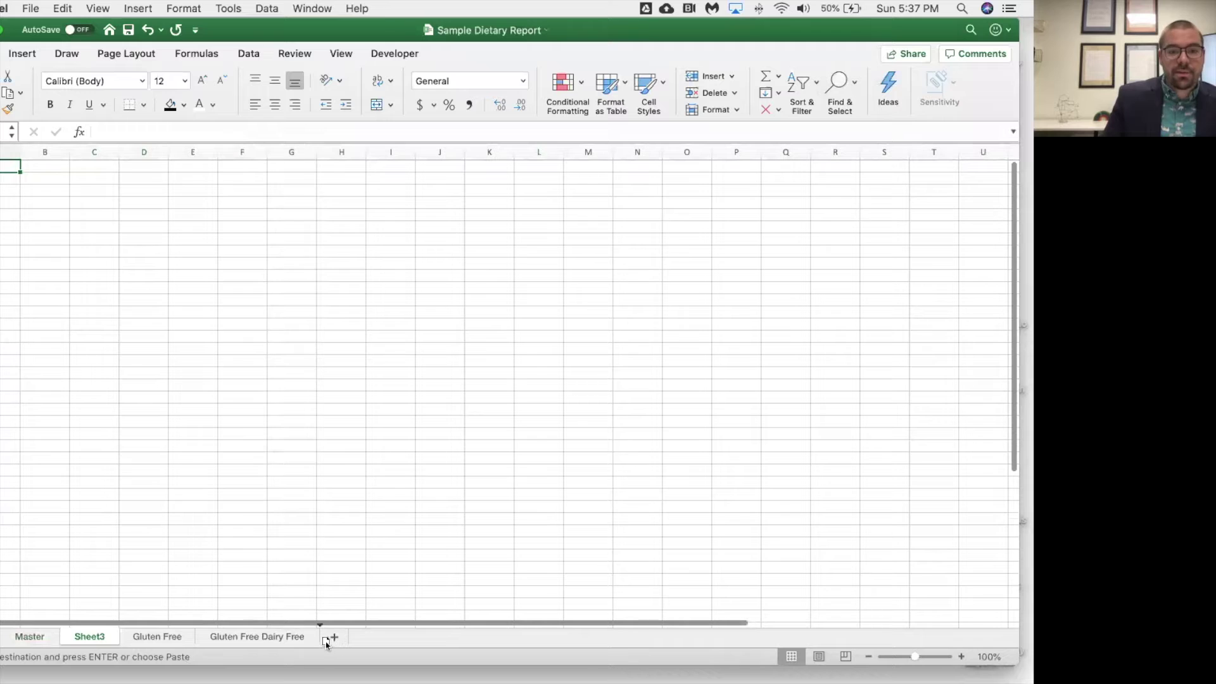
{"action": "left_click_drag", "start_coordinate": [326, 643], "coordinate": [324, 641]}
{"action": "right_click", "coordinate": [291, 640]}
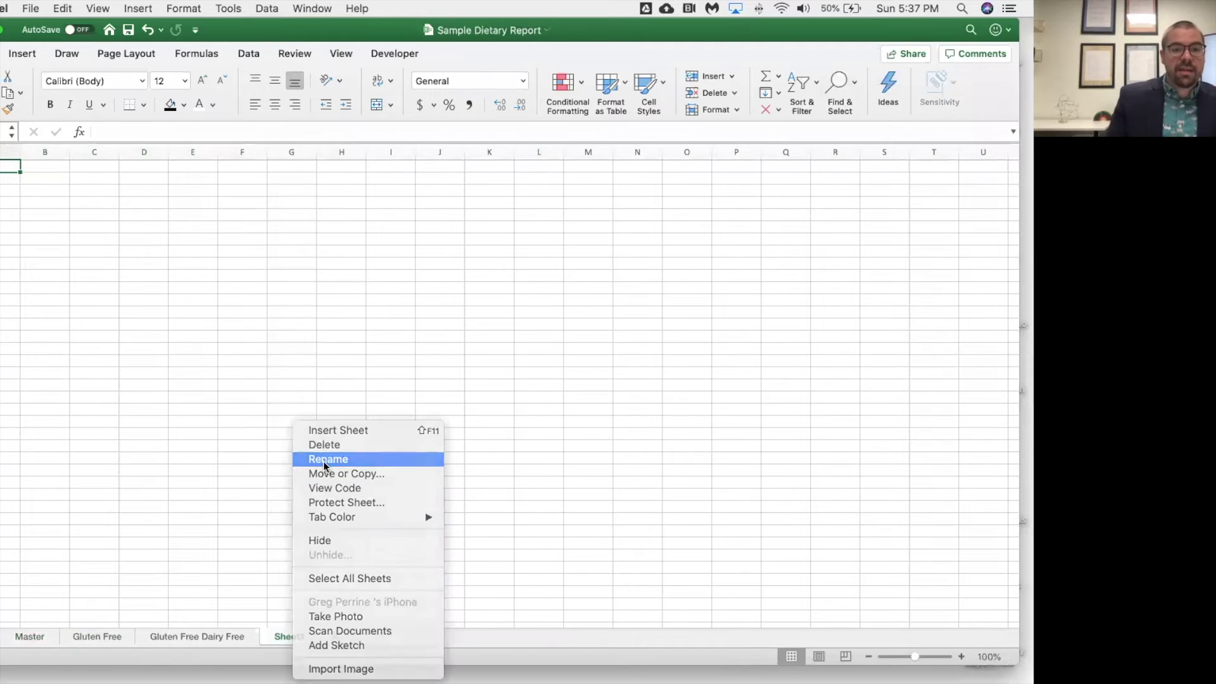
{"action": "left_click", "coordinate": [323, 461]}
{"action": "type", "text": "Halal"}
{"action": "left_click", "coordinate": [323, 461]}
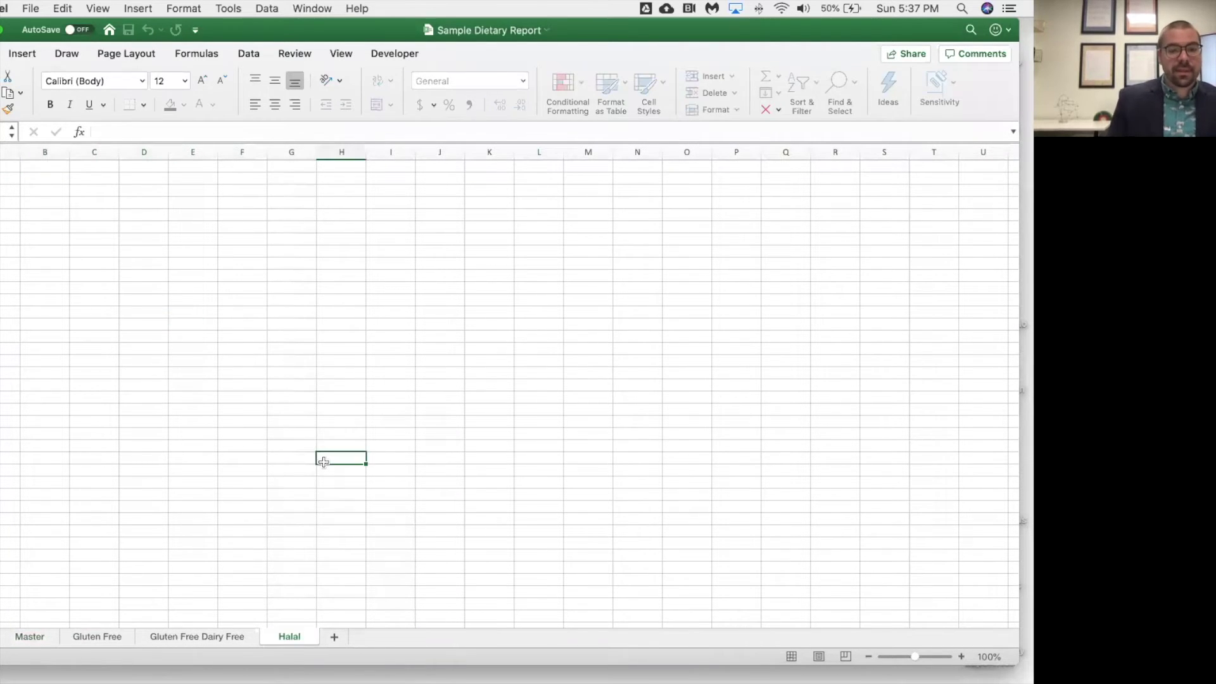
Copy all filtered Halal records on the Master sheet together with the column header row.
{"action": "left_click", "coordinate": [40, 636]}
{"action": "left_click_drag", "start_coordinate": [3, 182], "coordinate": [899, 578]}
{"action": "left_click", "coordinate": [899, 578]}
{"action": "left_click", "coordinate": [903, 472]}
{"action": "left_click_drag", "start_coordinate": [899, 482], "coordinate": [3, 184]}
{"action": "key", "text": "super+c"}
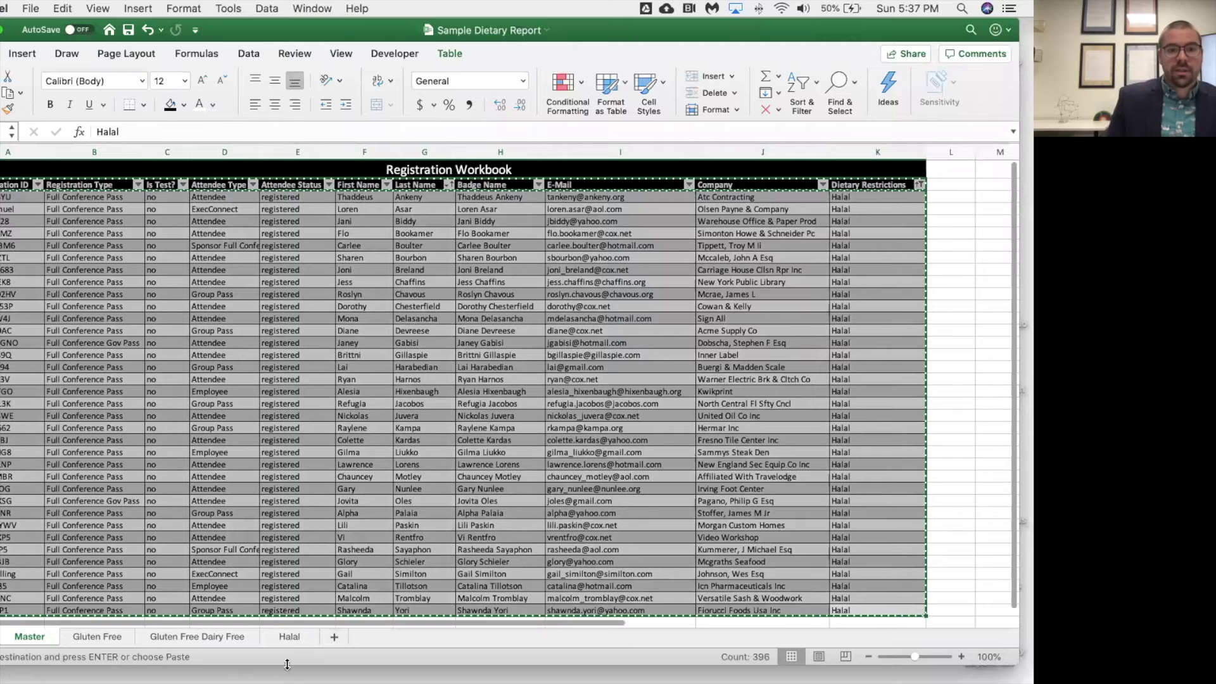
Paste the copied records at cell A1 of the Halal sheet, keeping the source column widths.
{"action": "left_click", "coordinate": [290, 637]}
{"action": "left_click", "coordinate": [5, 166]}
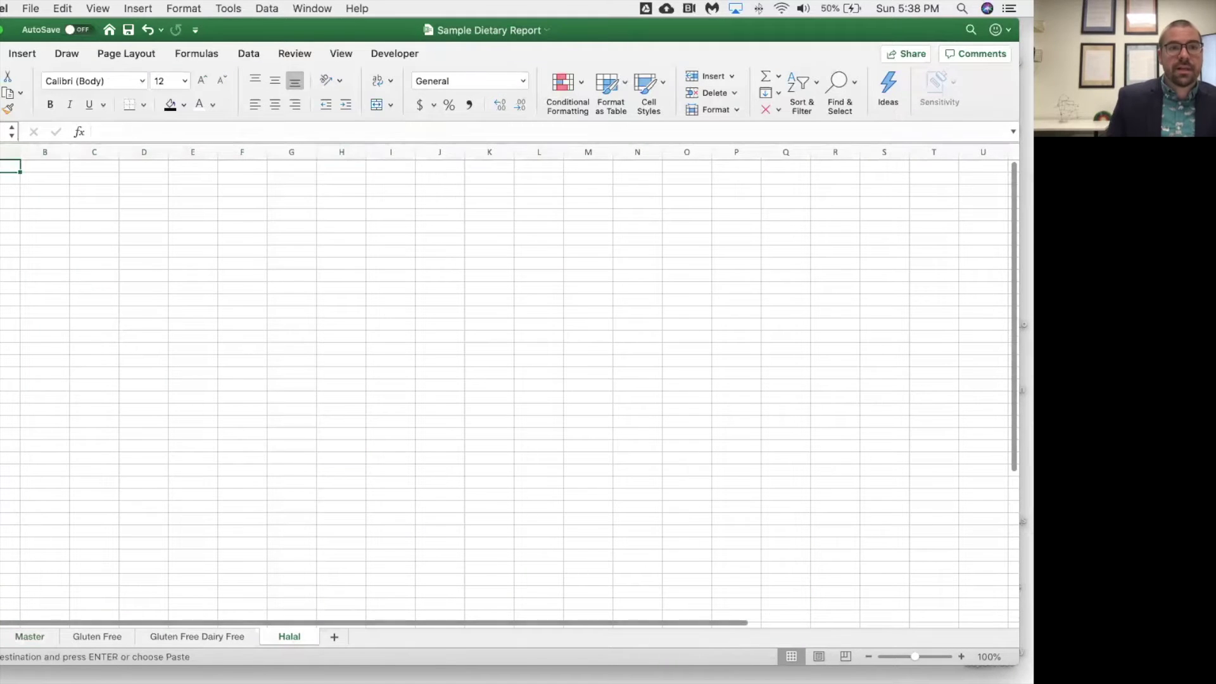
{"action": "key", "text": "super+v"}
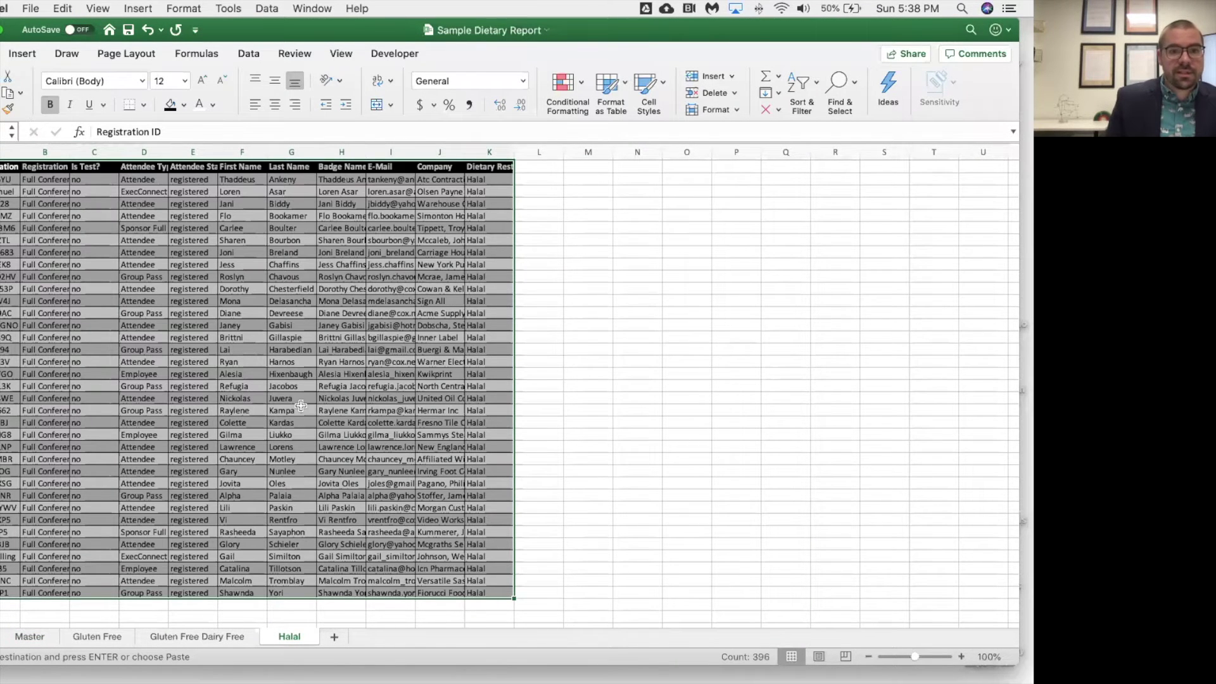
{"action": "left_click", "coordinate": [20, 93]}
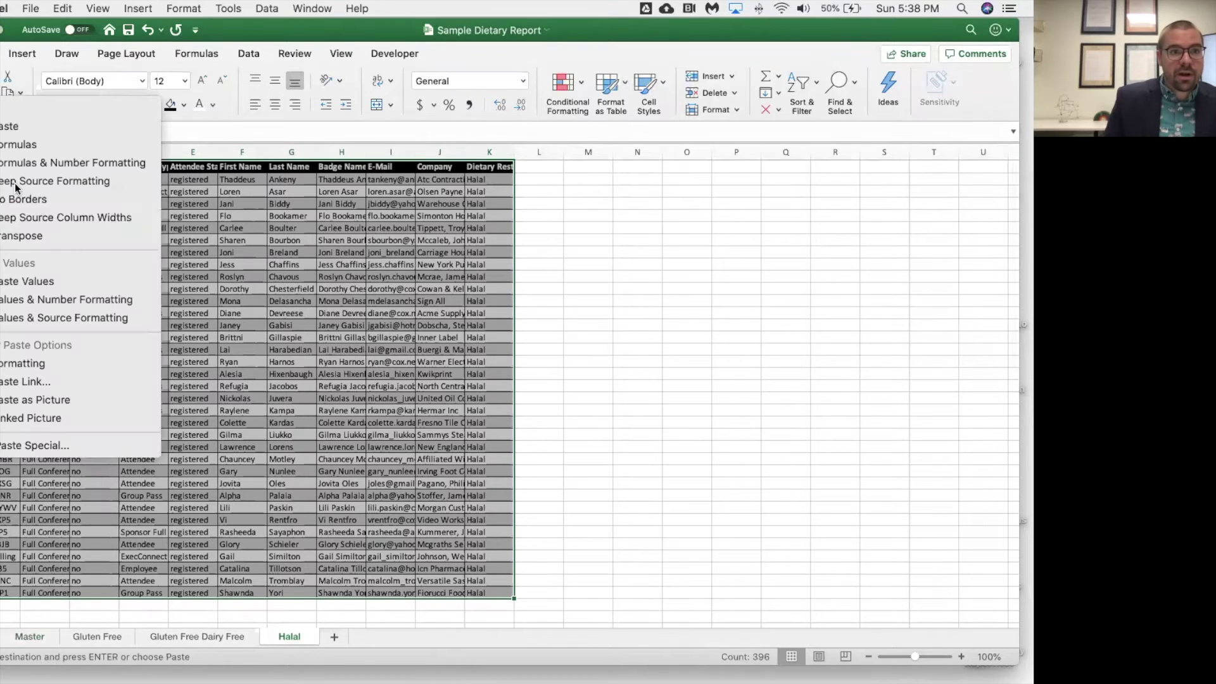
{"action": "left_click", "coordinate": [86, 218]}
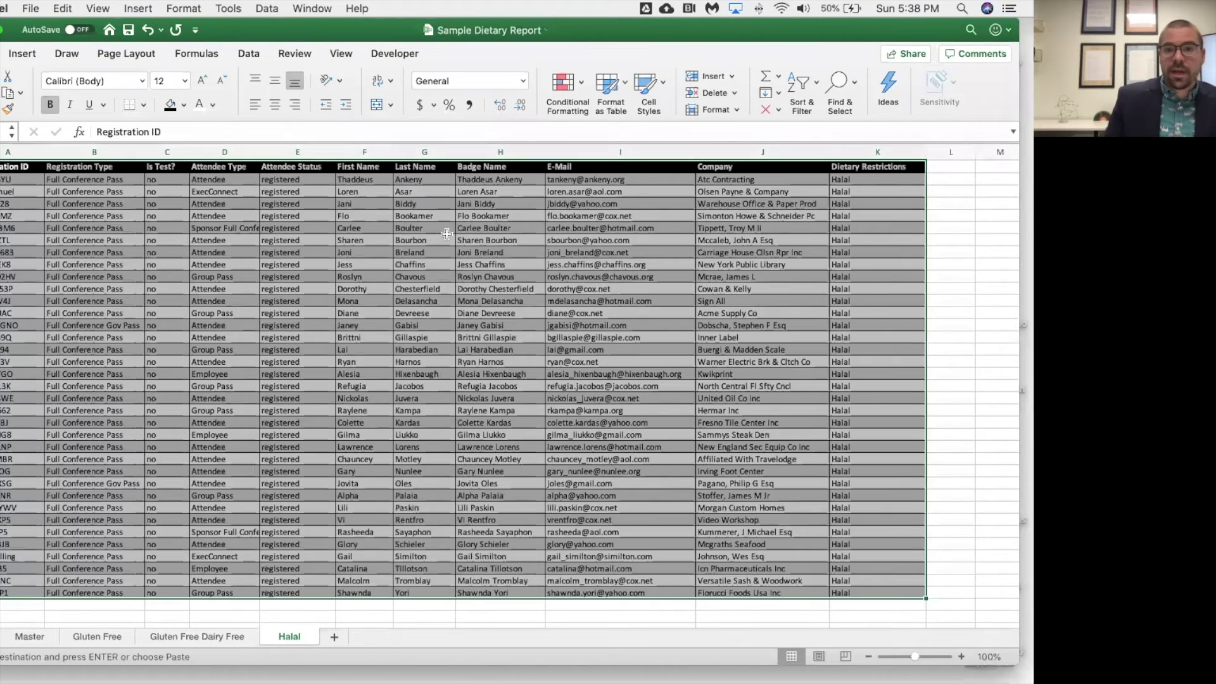
{"action": "left_click", "coordinate": [690, 313]}
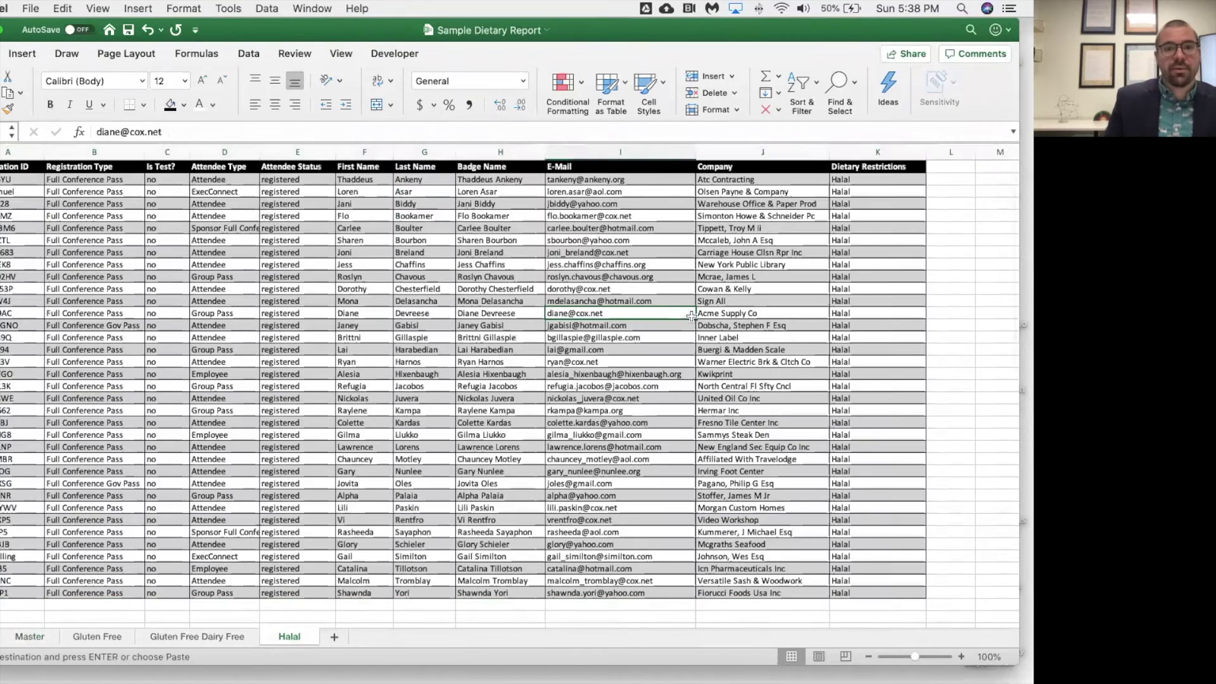
Change the Master sheet's Dietary Restrictions filter to show only Kosher records.
{"action": "left_click", "coordinate": [31, 636]}
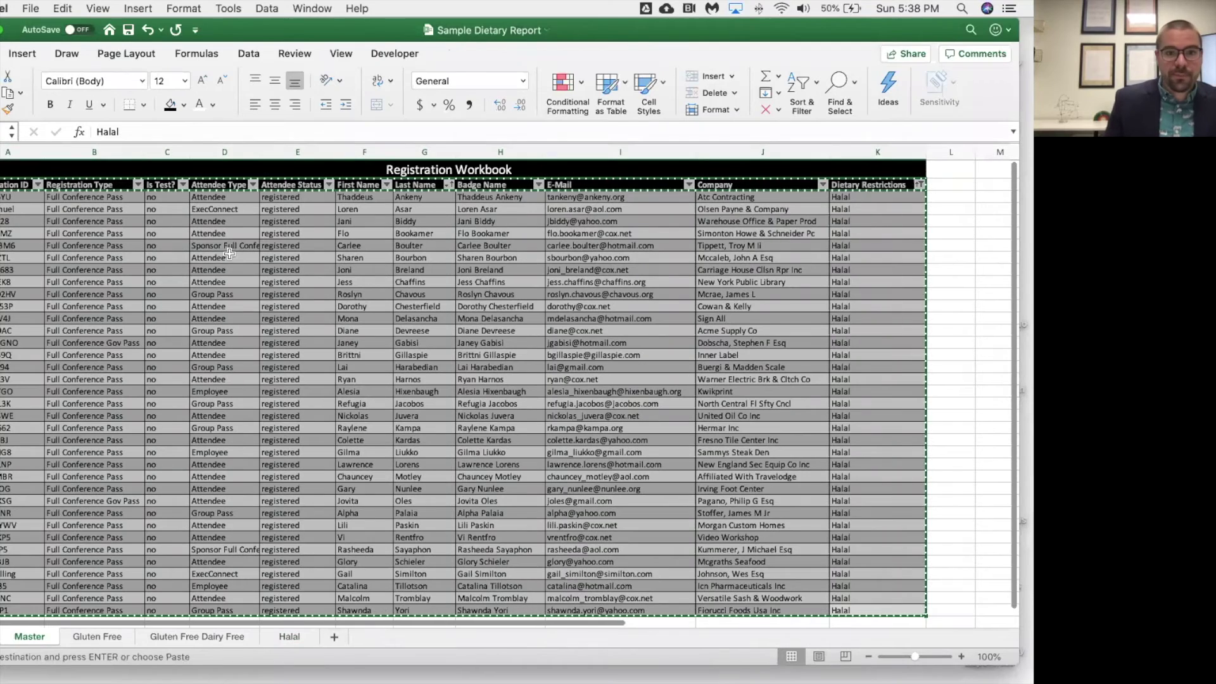
{"action": "left_click", "coordinate": [922, 185]}
{"action": "left_click", "coordinate": [865, 347]}
{"action": "left_click", "coordinate": [867, 332]}
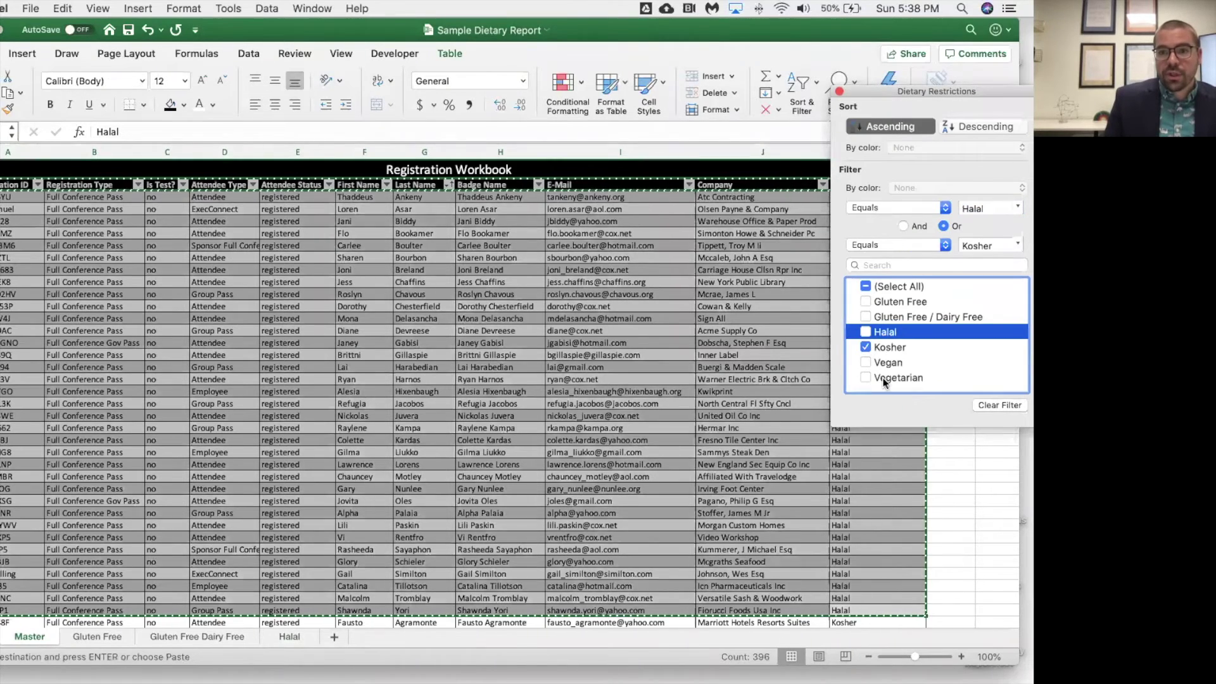
{"action": "left_click", "coordinate": [839, 93]}
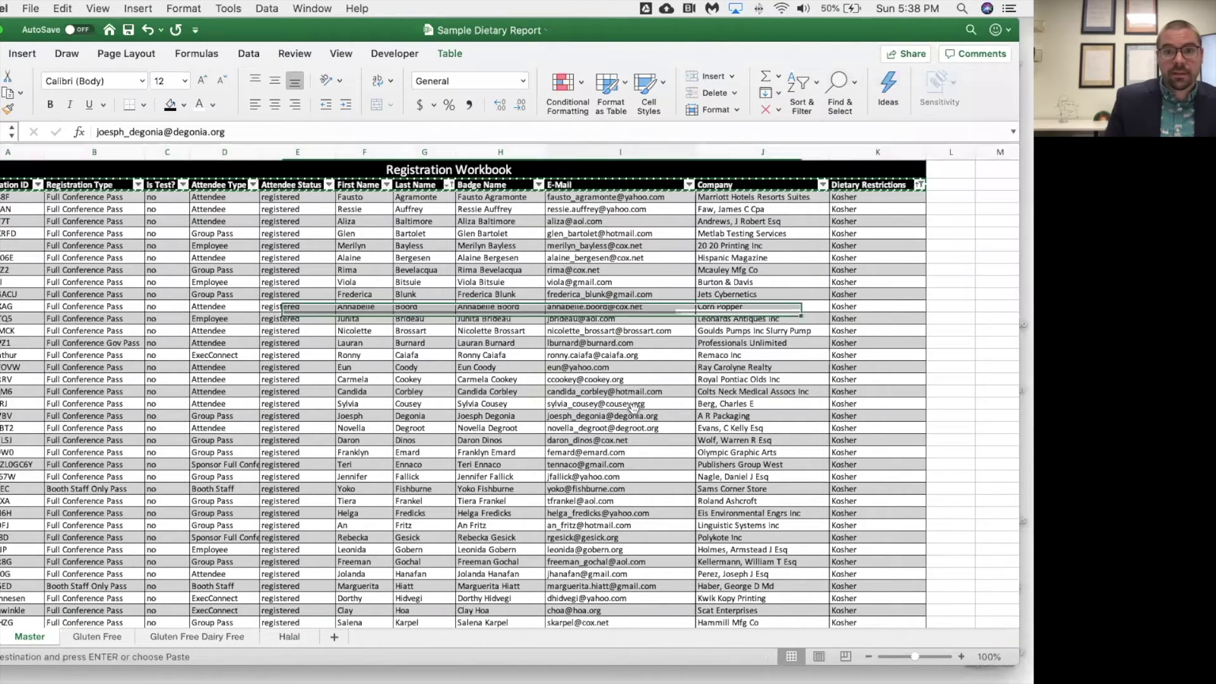
Copy all filtered Kosher records on the Master sheet together with the column header row.
{"action": "left_click", "coordinate": [16, 184]}
{"action": "left_click_drag", "start_coordinate": [95, 187], "coordinate": [900, 610]}
{"action": "scroll", "coordinate": [507, 386], "scroll_direction": "up", "scroll_amount": 20}
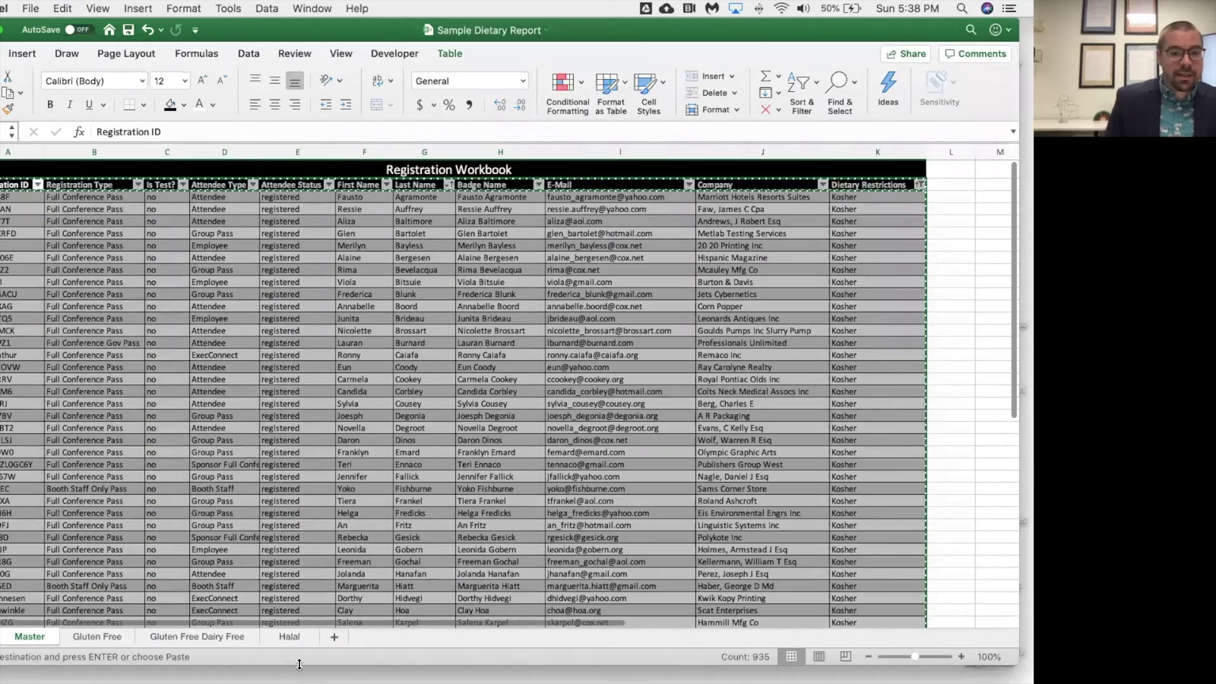
Add a new worksheet, place it after the Halal sheet, and rename it Kosher.
{"action": "left_click", "coordinate": [333, 637]}
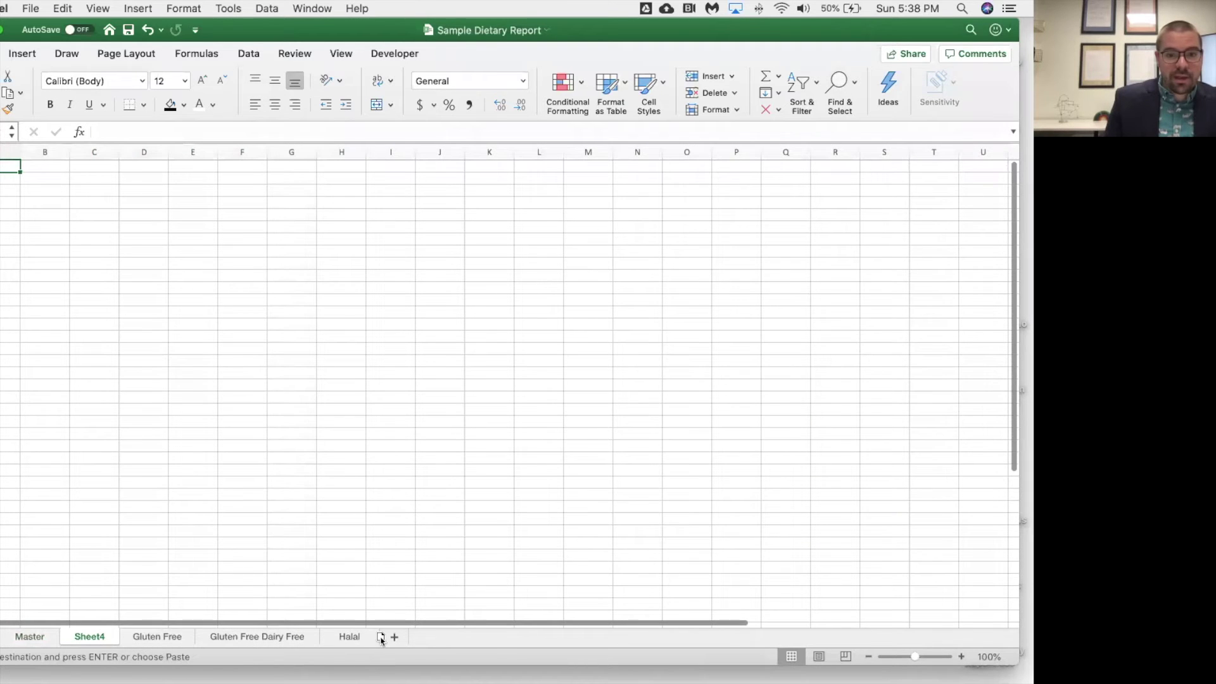
{"action": "left_click_drag", "start_coordinate": [377, 624], "coordinate": [388, 638]}
{"action": "right_click", "coordinate": [355, 639]}
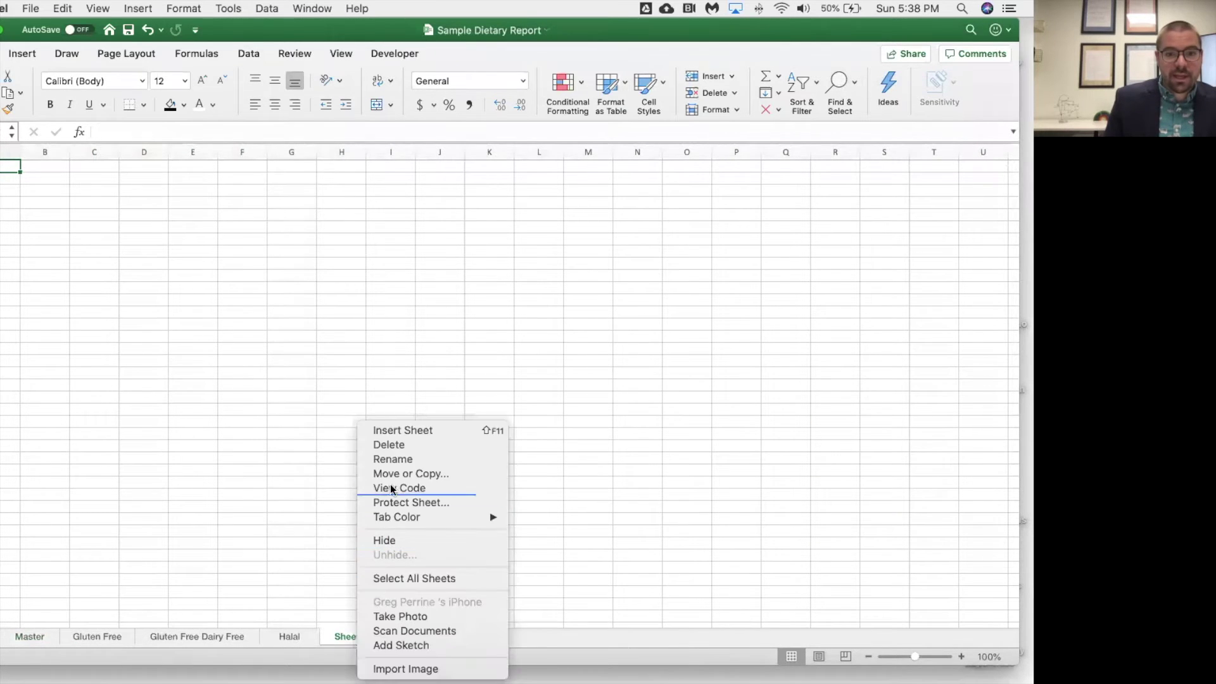
{"action": "left_click", "coordinate": [396, 460]}
{"action": "type", "text": "K"}
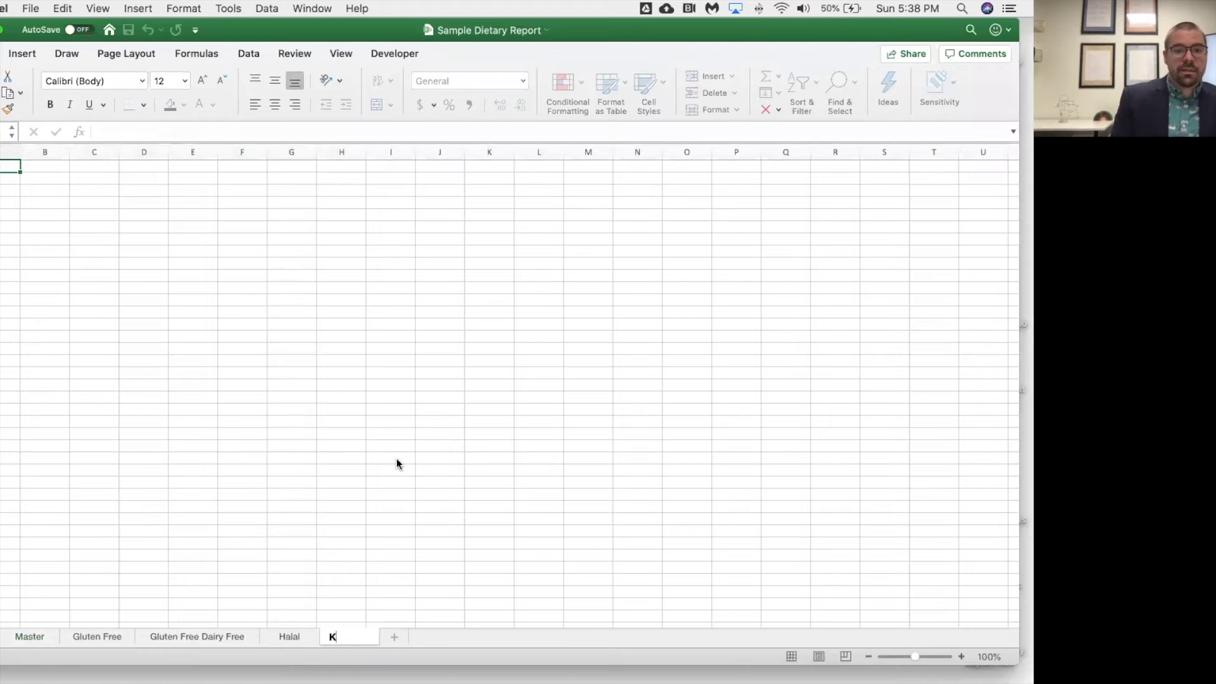
{"action": "type", "text": "osher"}
{"action": "left_click", "coordinate": [397, 458]}
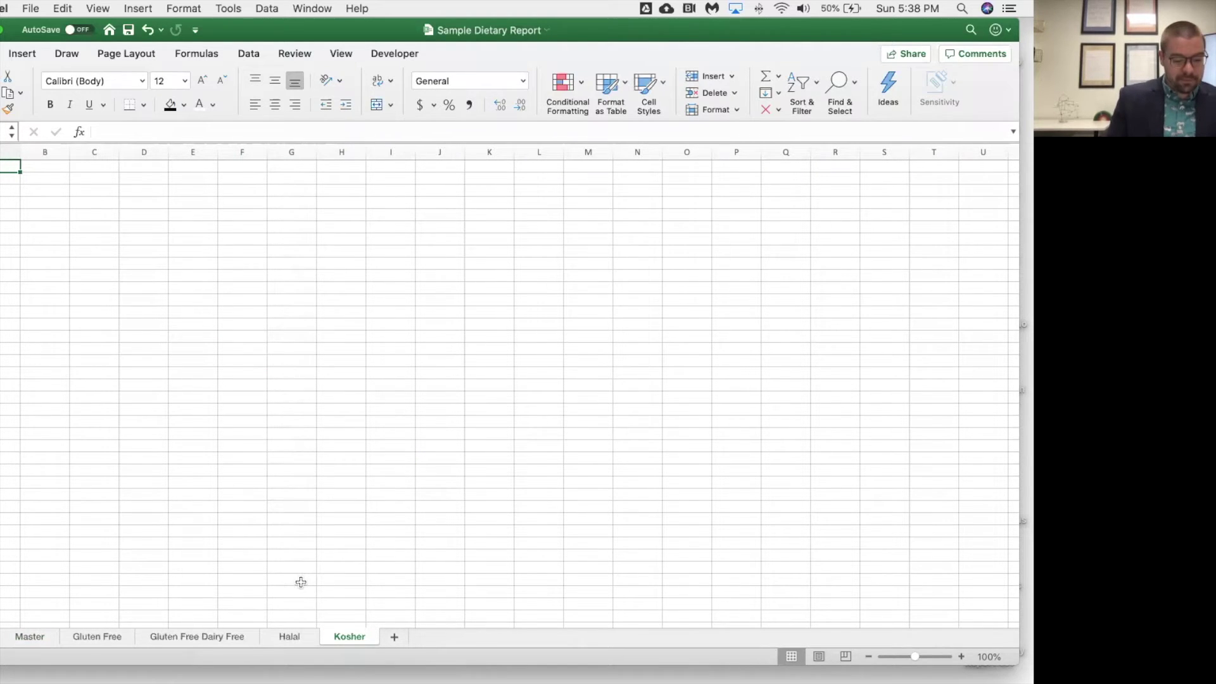
Copy the selected Kosher records from the Master sheet and paste them at cell A1 of the Kosher sheet, keeping source column widths.
{"action": "left_click", "coordinate": [44, 636]}
{"action": "key", "text": "super+c"}
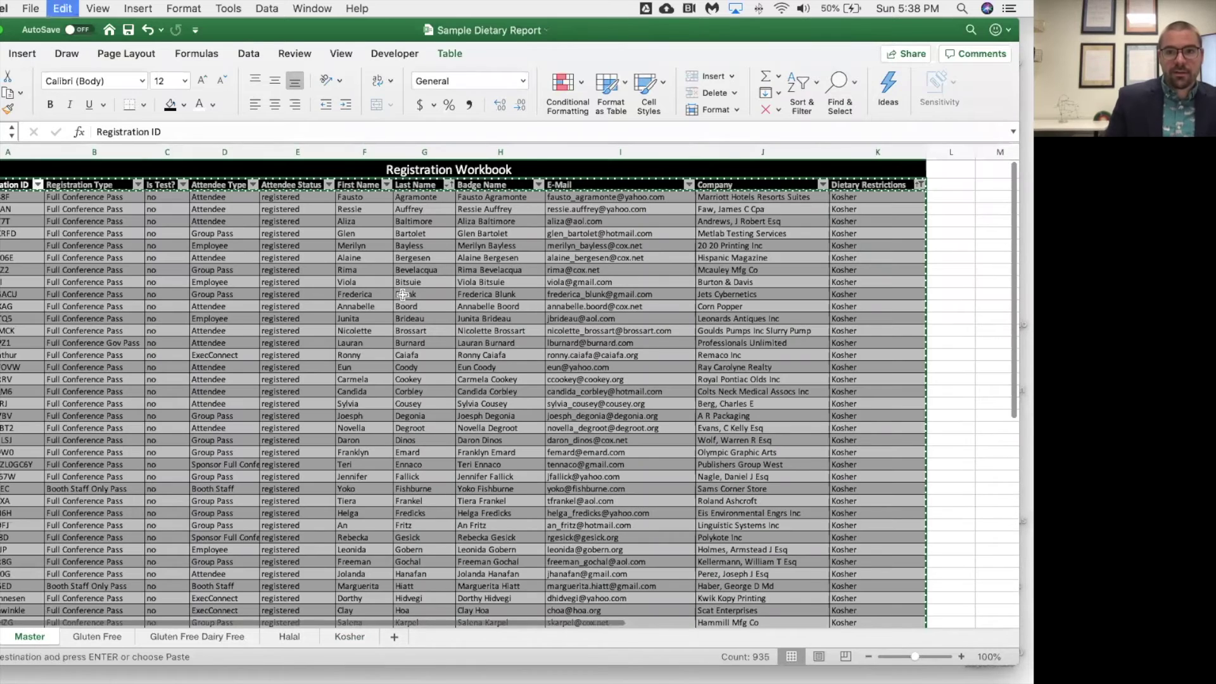
{"action": "left_click", "coordinate": [351, 637]}
{"action": "key", "text": "super+v"}
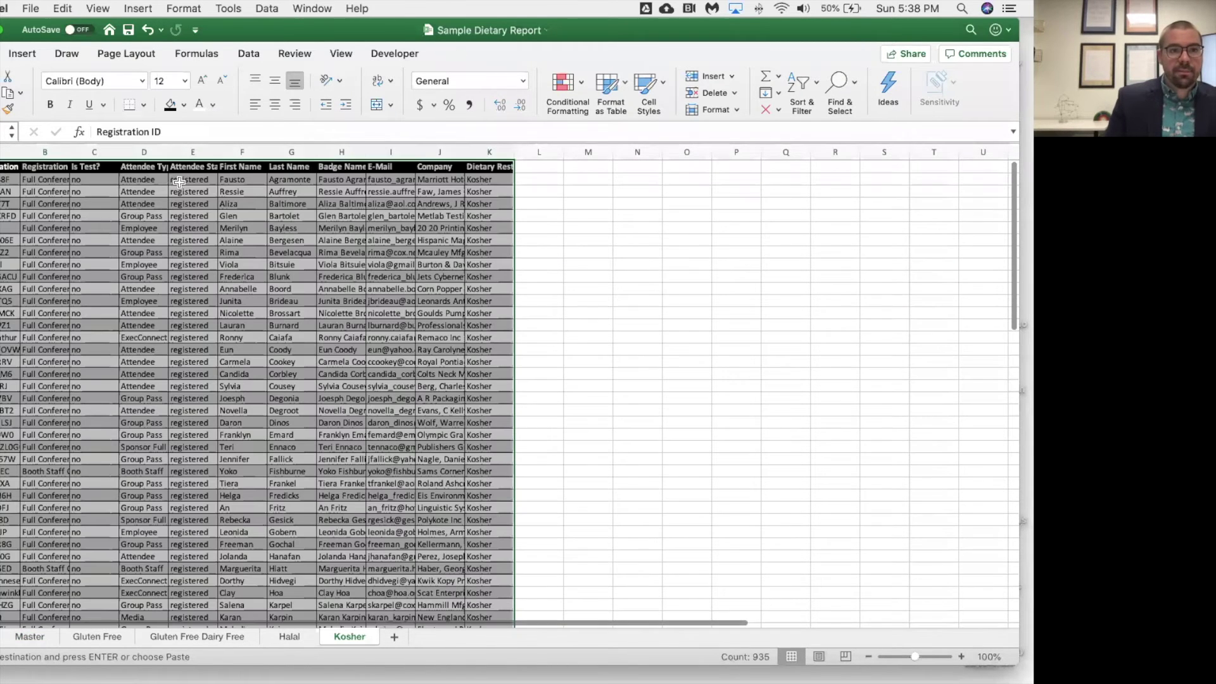
{"action": "left_click", "coordinate": [7, 94]}
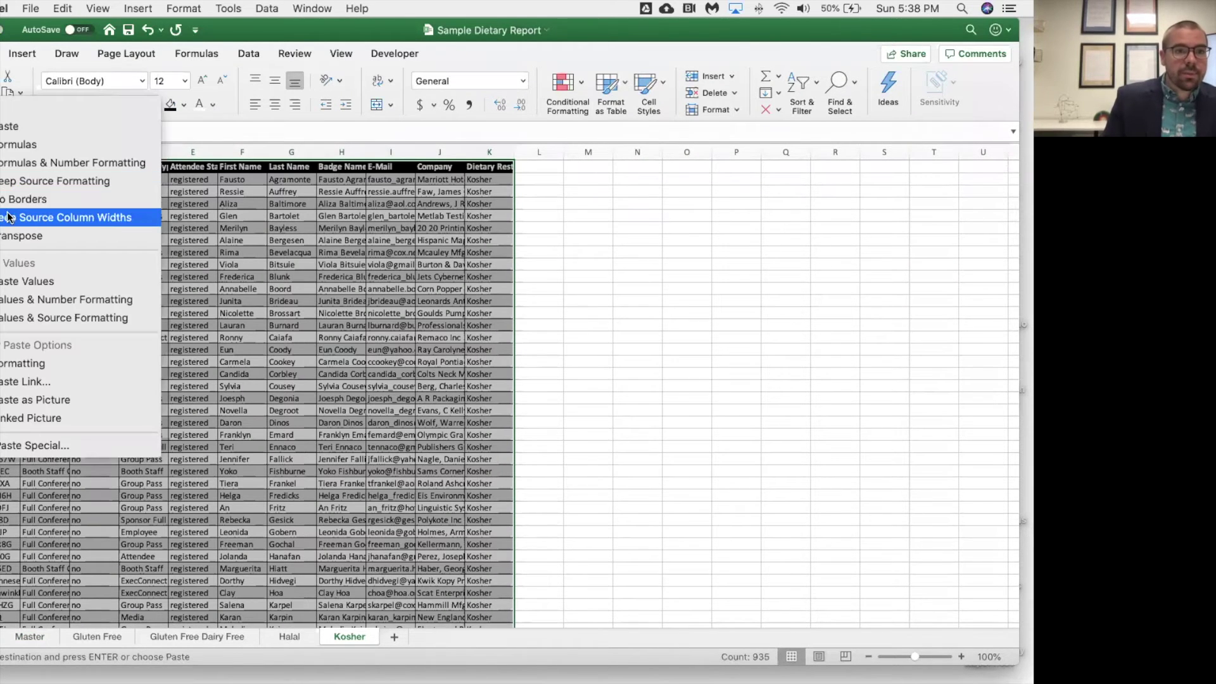
{"action": "left_click", "coordinate": [101, 217]}
Change the Master sheet's Dietary Restrictions filter to show only Vegan records and select them all with the column header row.
{"action": "left_click", "coordinate": [45, 640]}
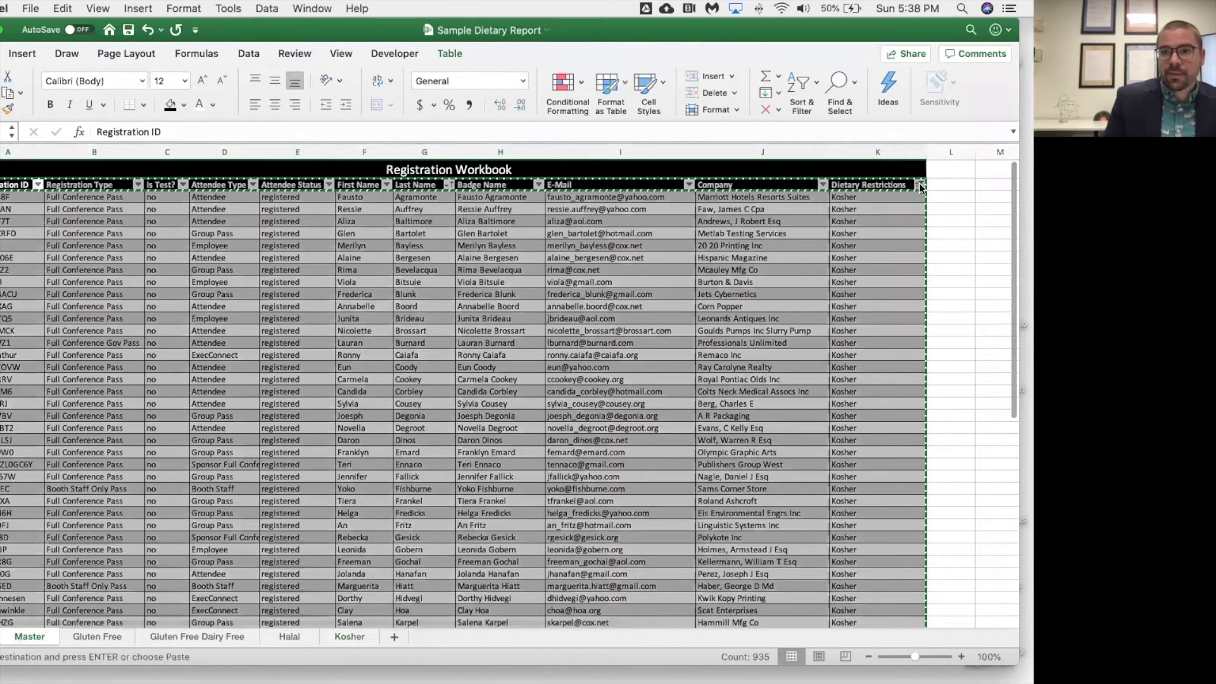
{"action": "left_click", "coordinate": [920, 185]}
{"action": "left_click", "coordinate": [866, 348]}
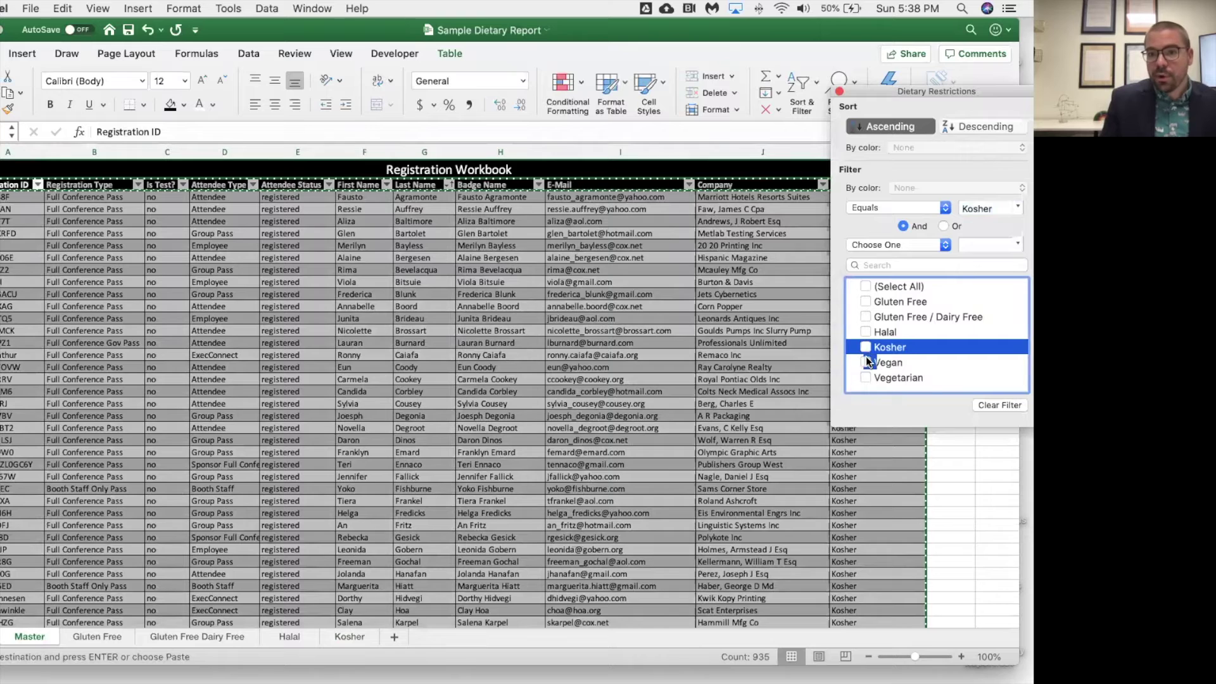
{"action": "left_click", "coordinate": [867, 361]}
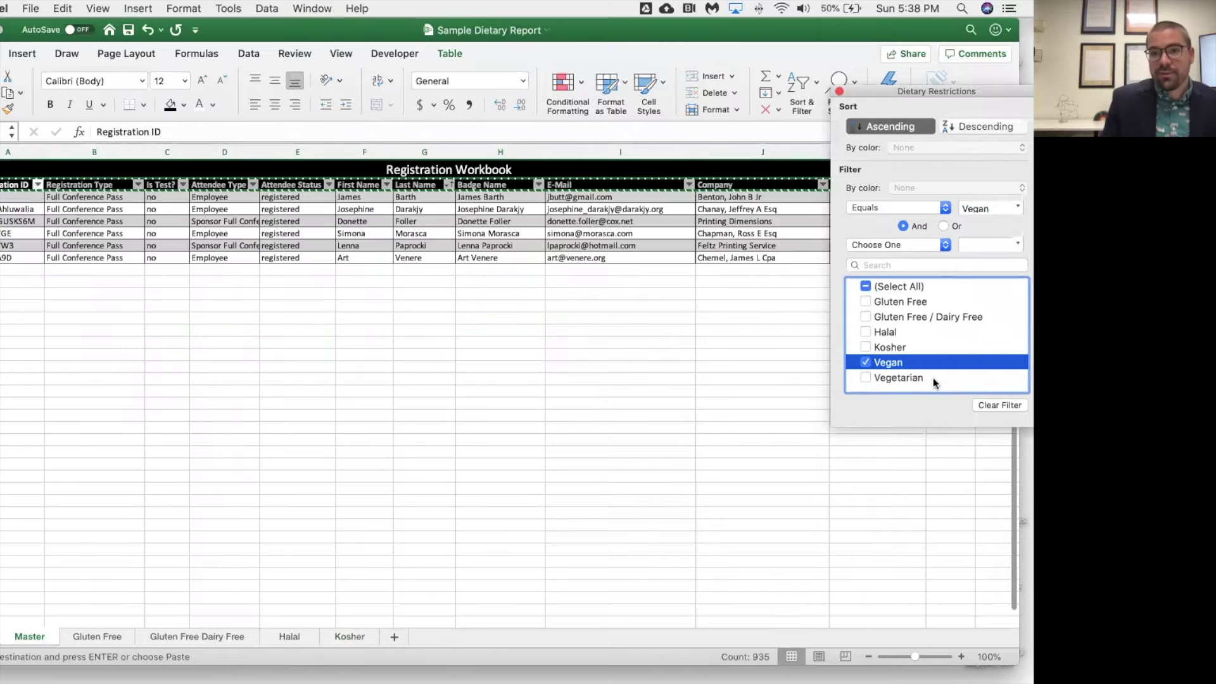
{"action": "left_click", "coordinate": [839, 93]}
{"action": "left_click", "coordinate": [224, 330]}
{"action": "left_click_drag", "start_coordinate": [12, 185], "coordinate": [914, 262]}
Add a new worksheet, rename it Vegan, and place it after the Kosher sheet.
{"action": "left_click", "coordinate": [394, 636]}
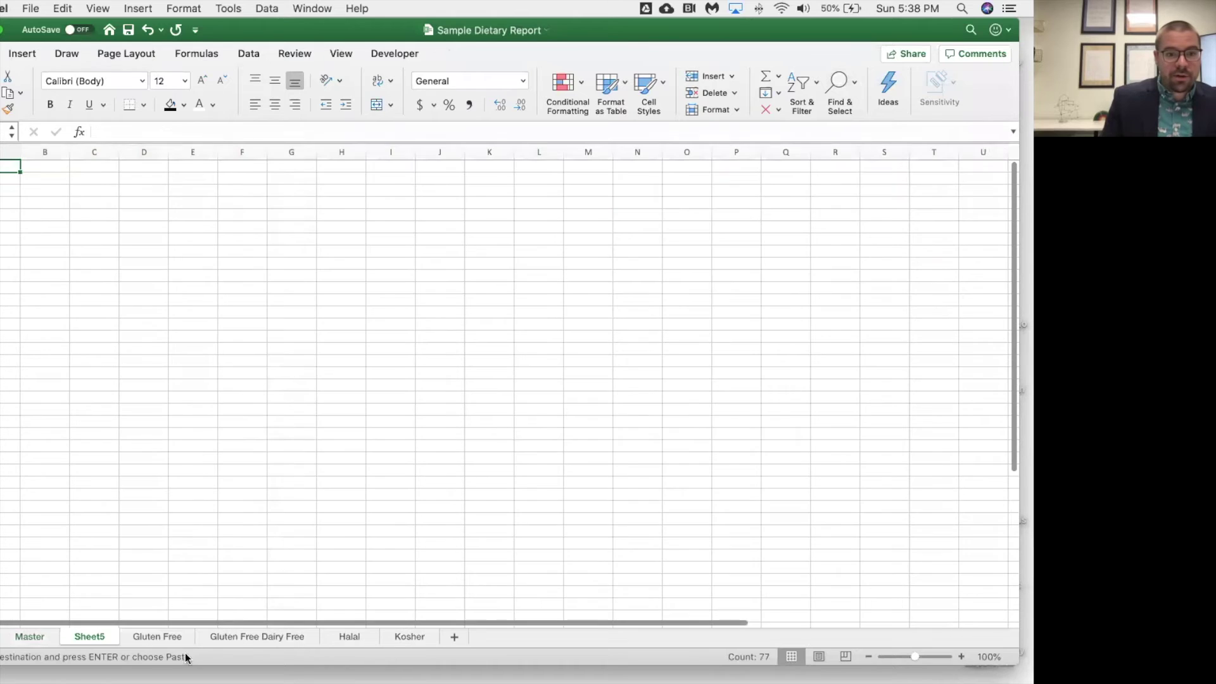
{"action": "right_click", "coordinate": [91, 639]}
{"action": "left_click", "coordinate": [146, 460]}
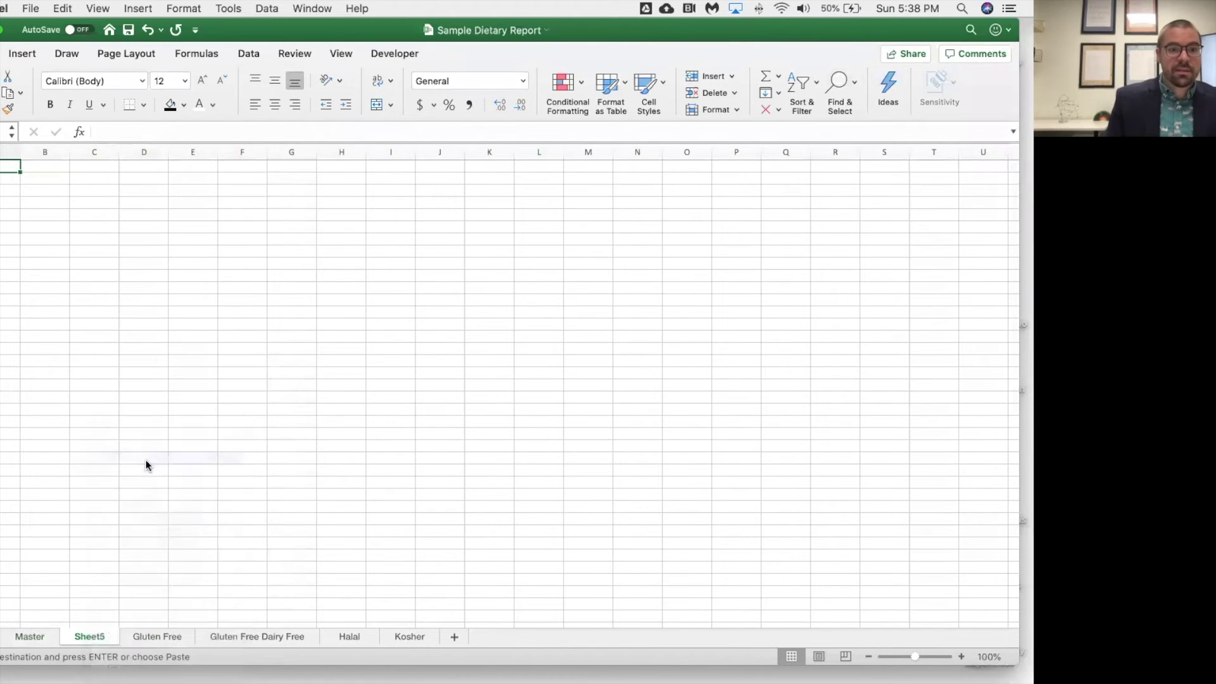
{"action": "type", "text": "Vegan"}
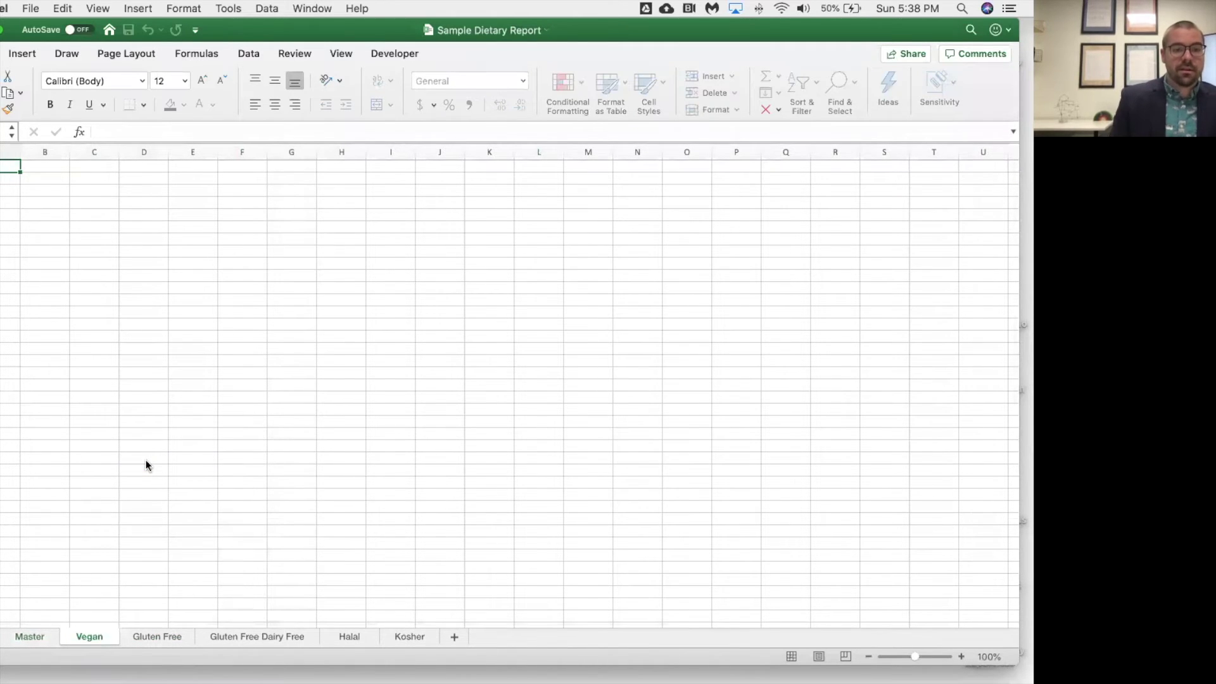
{"action": "key", "text": "Return"}
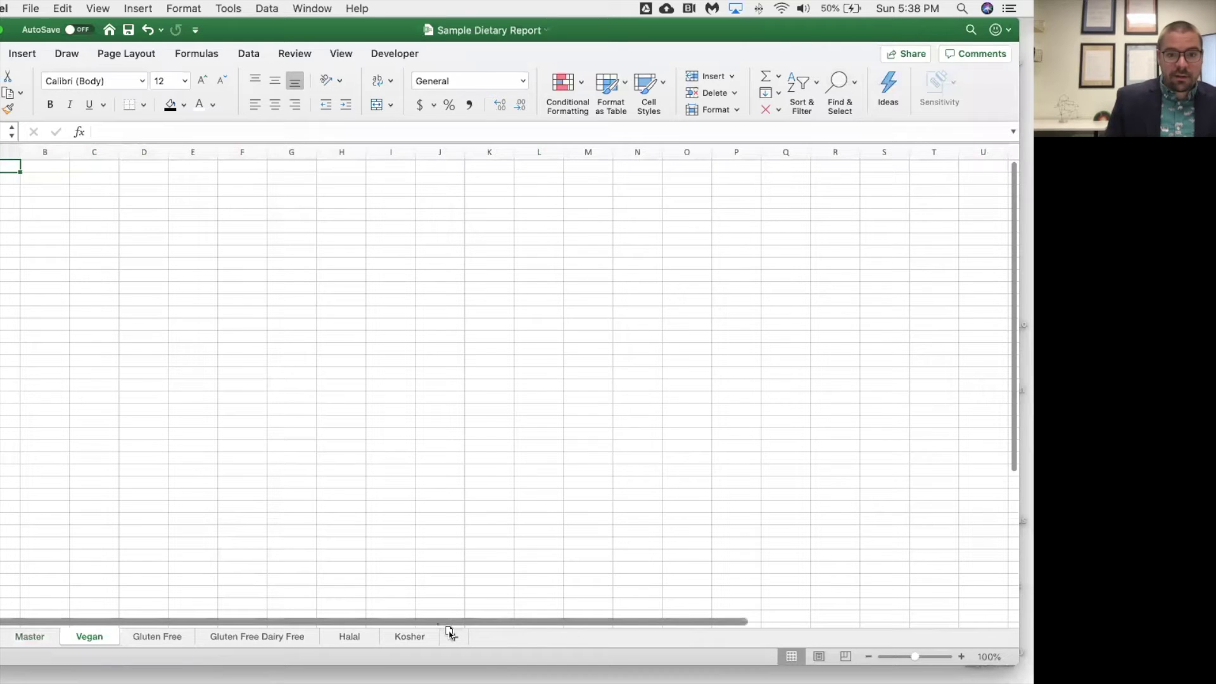
{"action": "left_click_drag", "start_coordinate": [448, 630], "coordinate": [450, 634]}
Copy the selected Vegan records from the Master sheet and paste them at cell A1 of the Vegan sheet, keeping source column widths.
{"action": "left_click", "coordinate": [42, 640]}
{"action": "key", "text": "super+c"}
{"action": "left_click", "coordinate": [409, 637]}
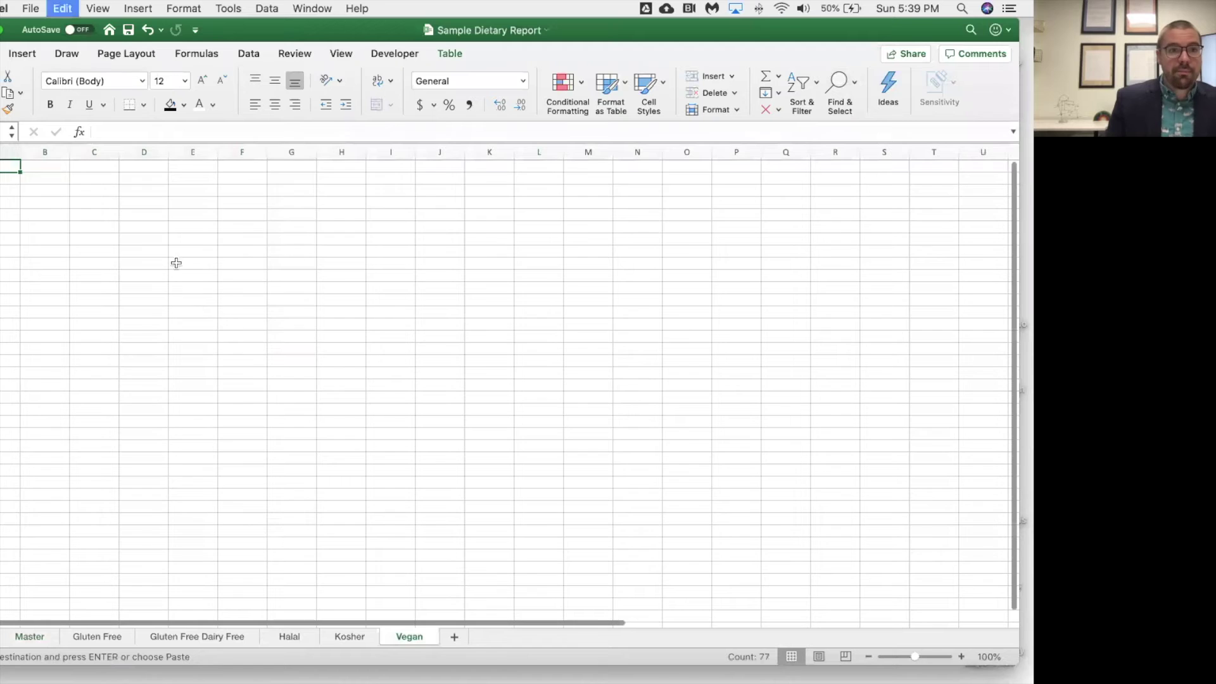
{"action": "key", "text": "super+v"}
{"action": "left_click", "coordinate": [21, 93]}
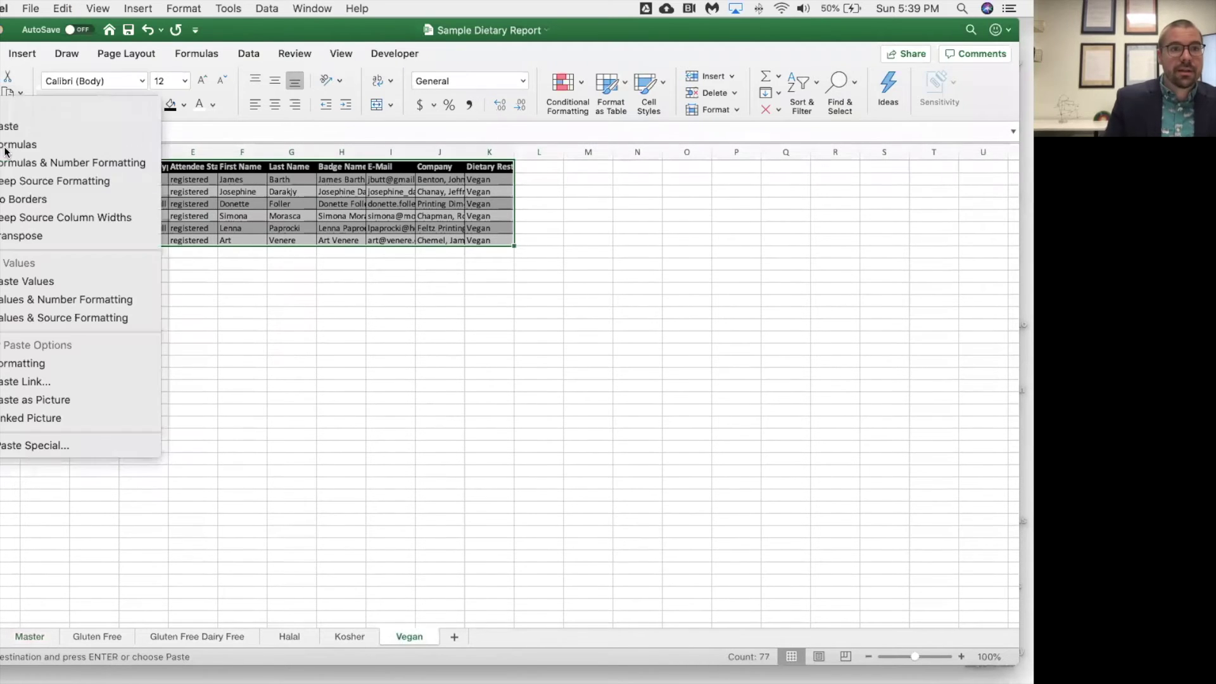
{"action": "left_click", "coordinate": [35, 217]}
Change the Master sheet's Dietary Restrictions filter to show only Vegetarian records and select them all with the column header row.
{"action": "left_click", "coordinate": [33, 639]}
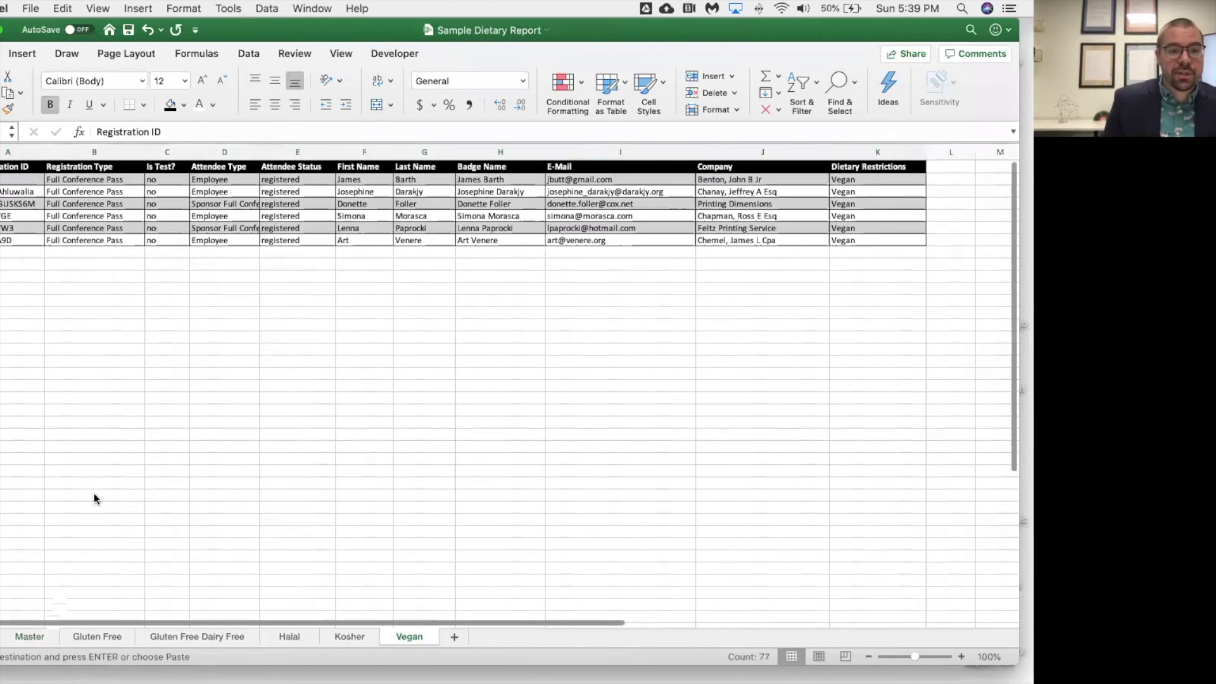
{"action": "left_click", "coordinate": [920, 190]}
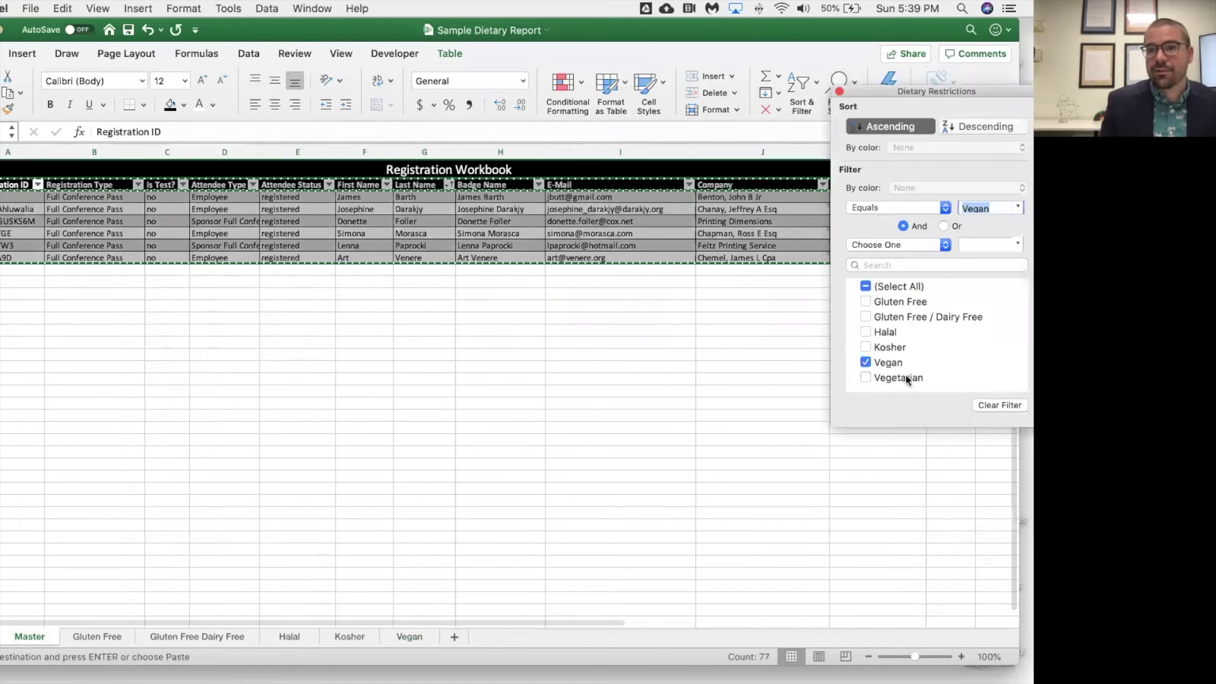
{"action": "left_click", "coordinate": [867, 378]}
{"action": "left_click", "coordinate": [866, 362]}
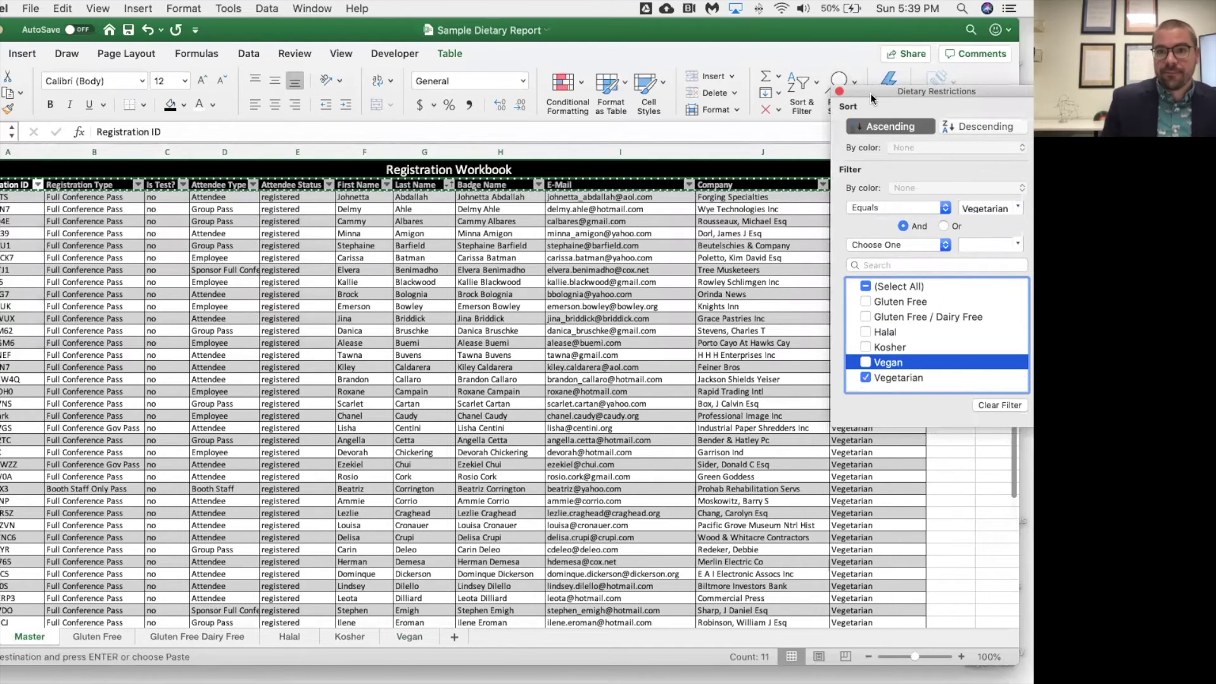
{"action": "left_click", "coordinate": [216, 306]}
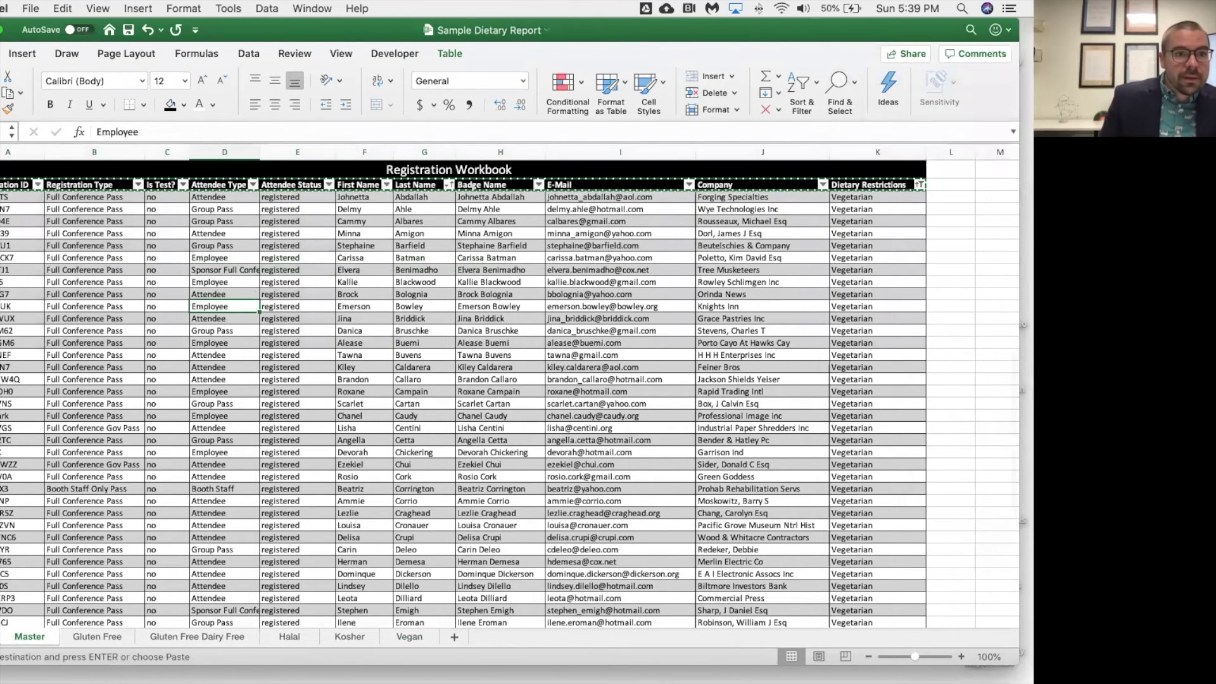
{"action": "left_click_drag", "start_coordinate": [3, 183], "coordinate": [703, 657]}
{"action": "scroll", "coordinate": [710, 577], "scroll_direction": "down", "scroll_amount": 2}
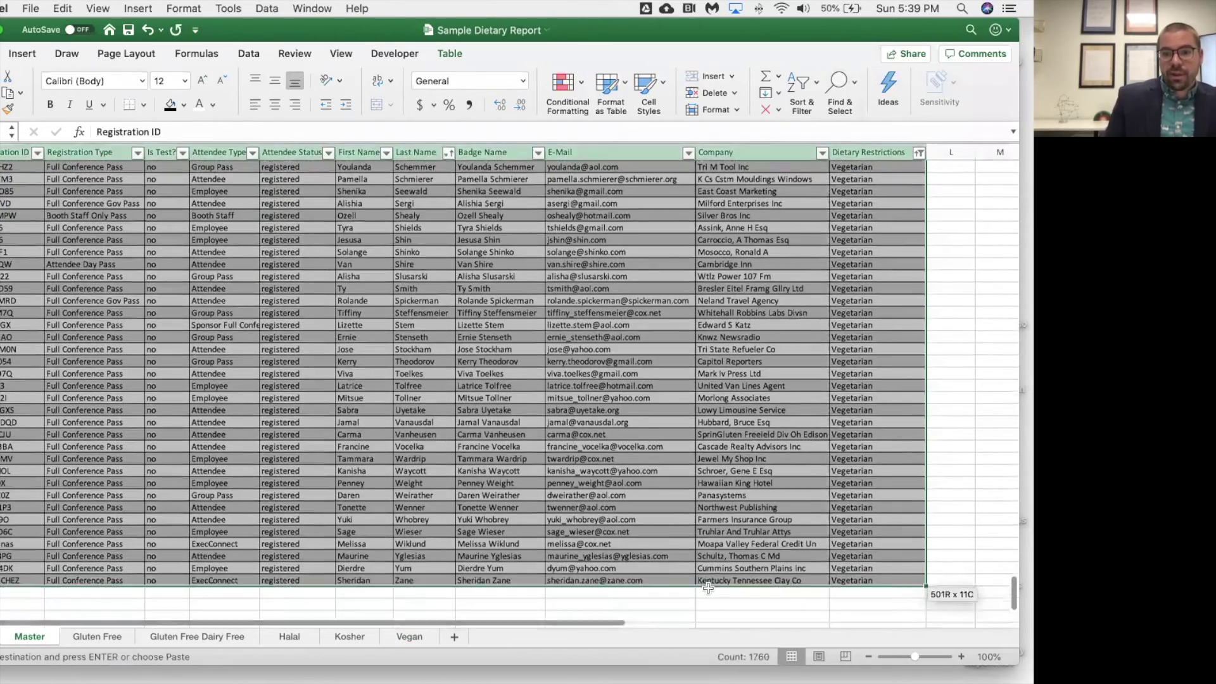
Add a new worksheet, rename it Vegetarian, and place it after the Vegan sheet.
{"action": "left_click", "coordinate": [454, 637]}
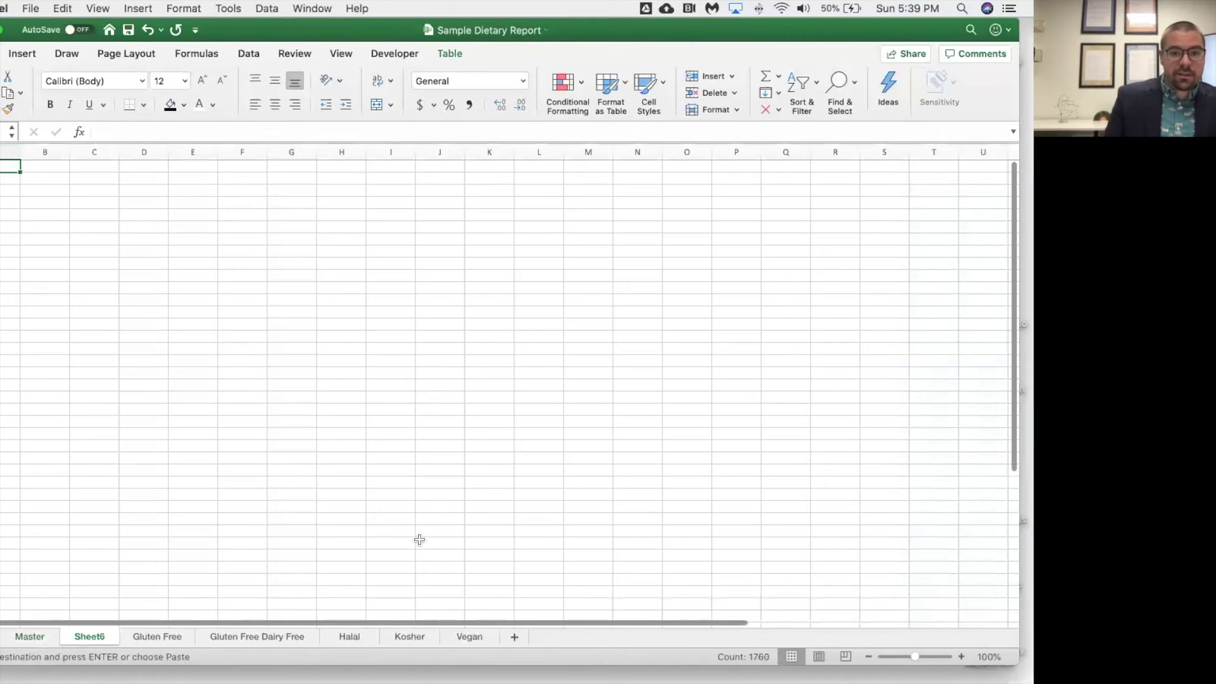
{"action": "right_click", "coordinate": [92, 636]}
{"action": "left_click", "coordinate": [128, 462]}
{"action": "type", "text": "Vegetarian"}
{"action": "key", "text": "Return"}
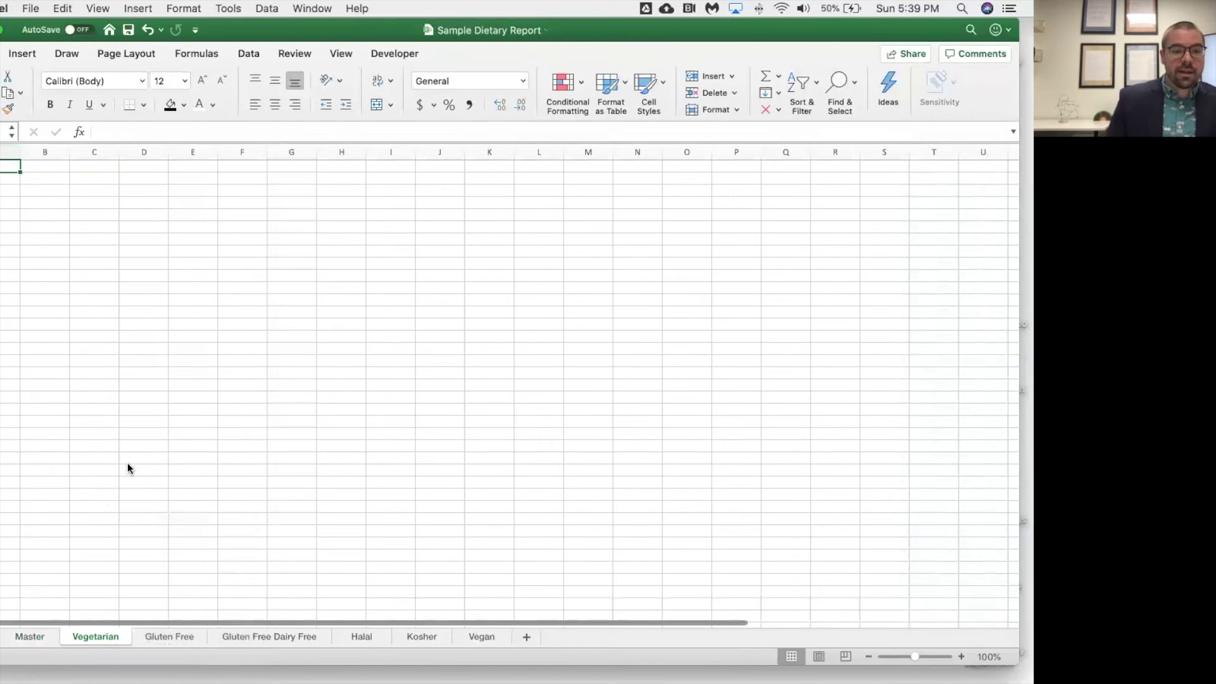
{"action": "left_click_drag", "start_coordinate": [520, 633], "coordinate": [519, 633]}
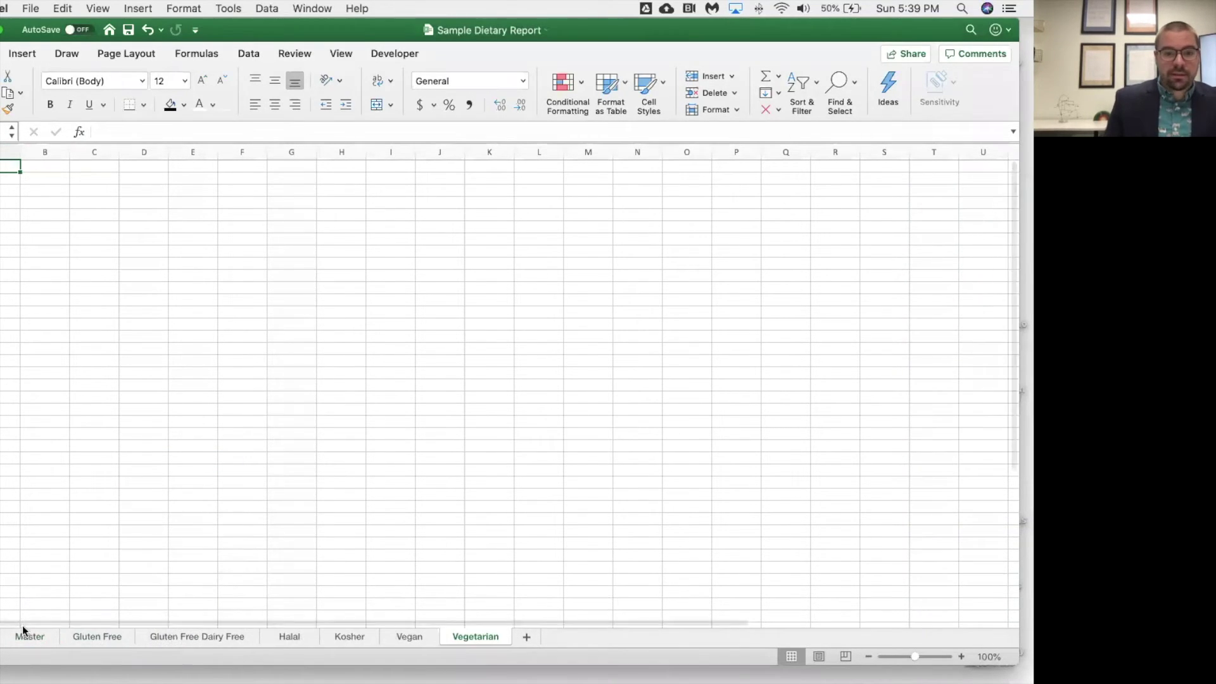
Copy the selected Vegetarian records from the Master sheet and paste them at cell A1 of the Vegetarian sheet, keeping source column widths.
{"action": "left_click", "coordinate": [30, 636]}
{"action": "key", "text": "super+c"}
{"action": "scroll", "coordinate": [177, 355], "scroll_direction": "up", "scroll_amount": 20}
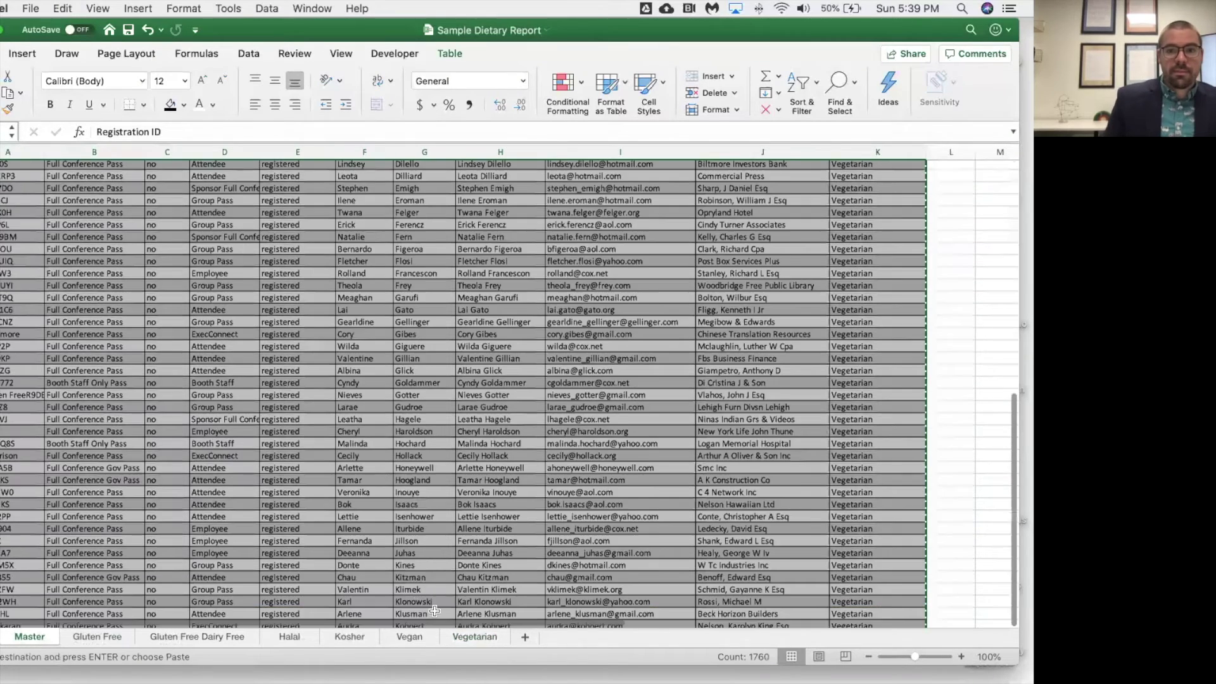
{"action": "left_click", "coordinate": [458, 636]}
{"action": "key", "text": "super+v"}
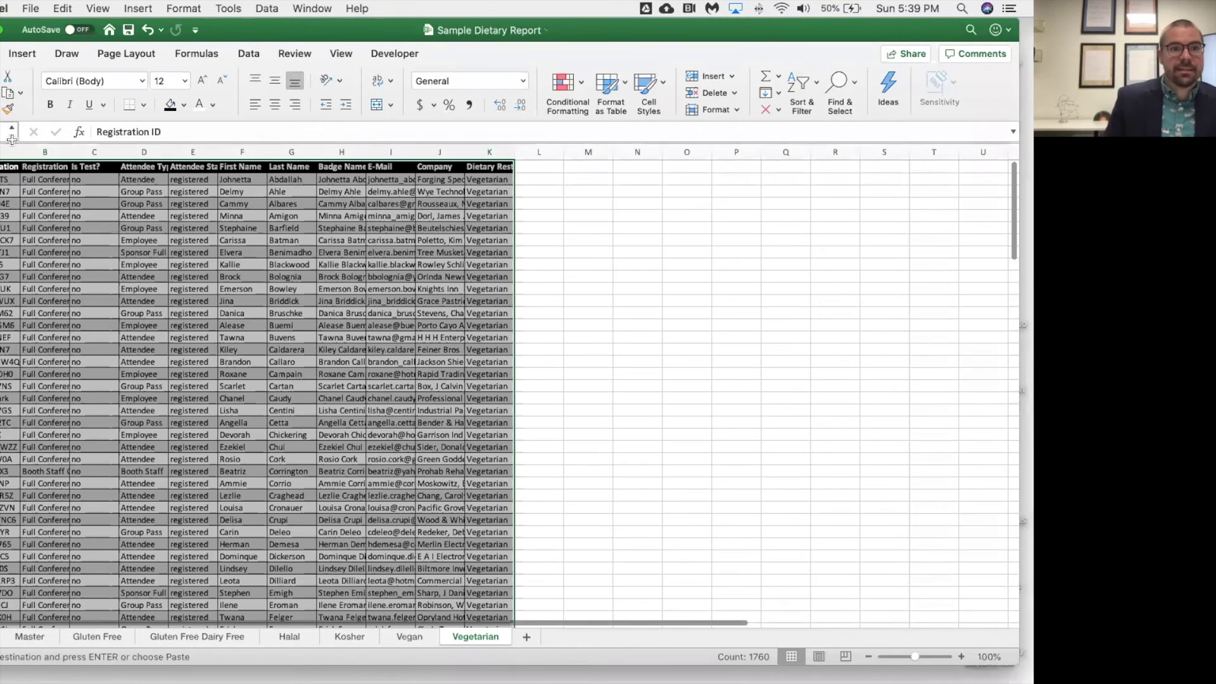
{"action": "left_click", "coordinate": [19, 93]}
{"action": "left_click", "coordinate": [38, 220]}
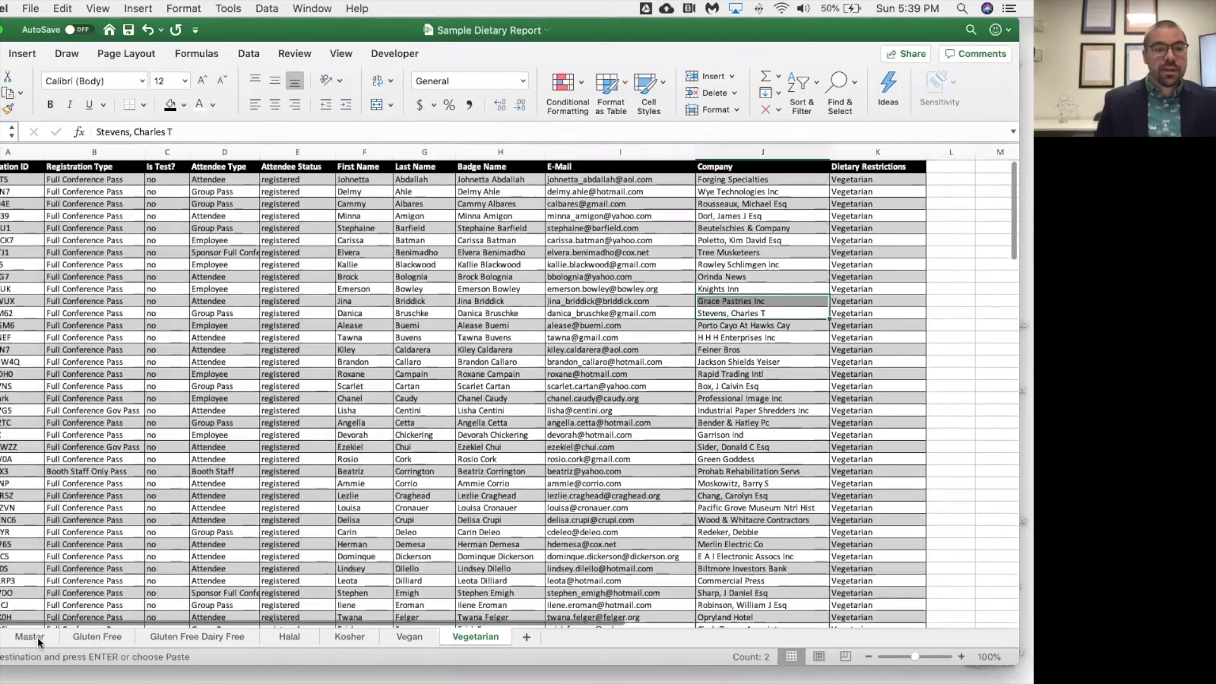
Review the Master sheet and the beginning of the Gluten Free sheet.
{"action": "left_click", "coordinate": [32, 637]}
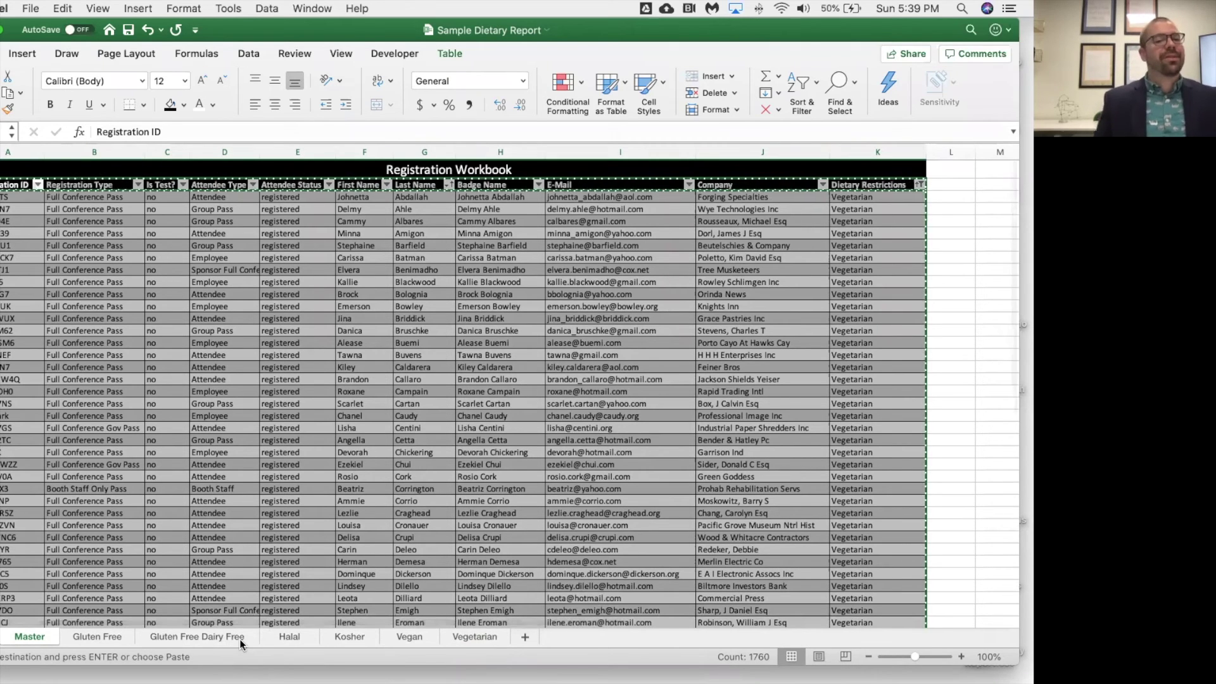
{"action": "left_click", "coordinate": [95, 637]}
{"action": "scroll", "coordinate": [358, 289], "scroll_direction": "up", "scroll_amount": 5}
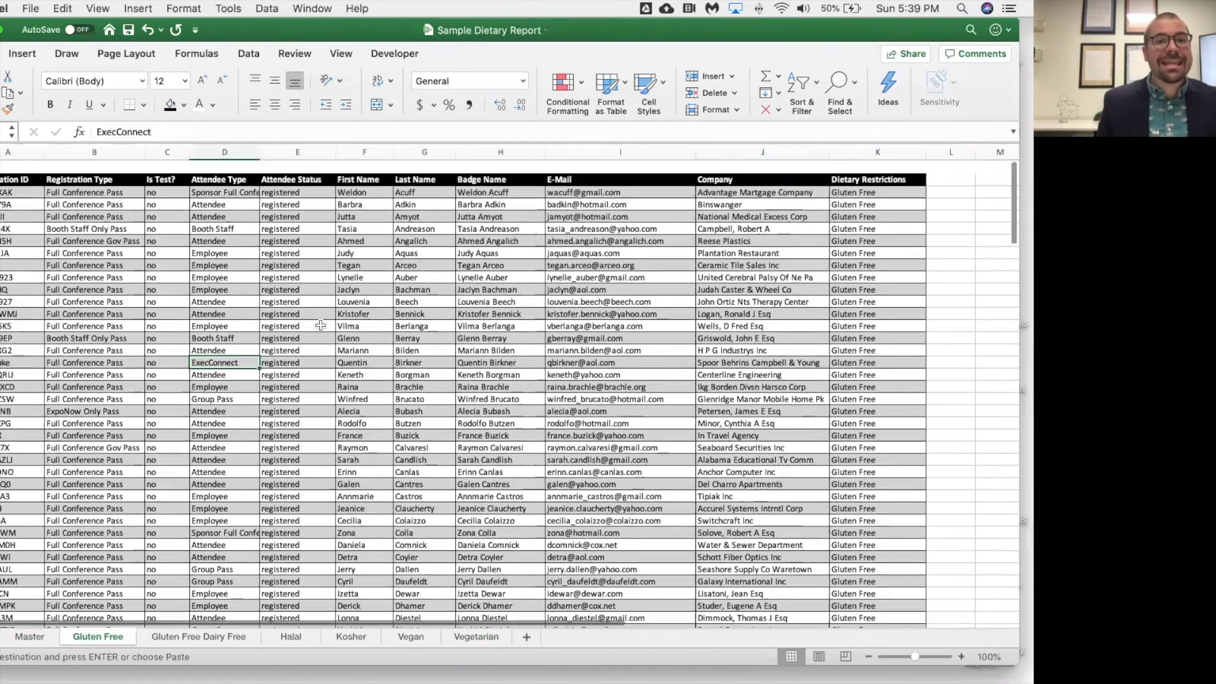